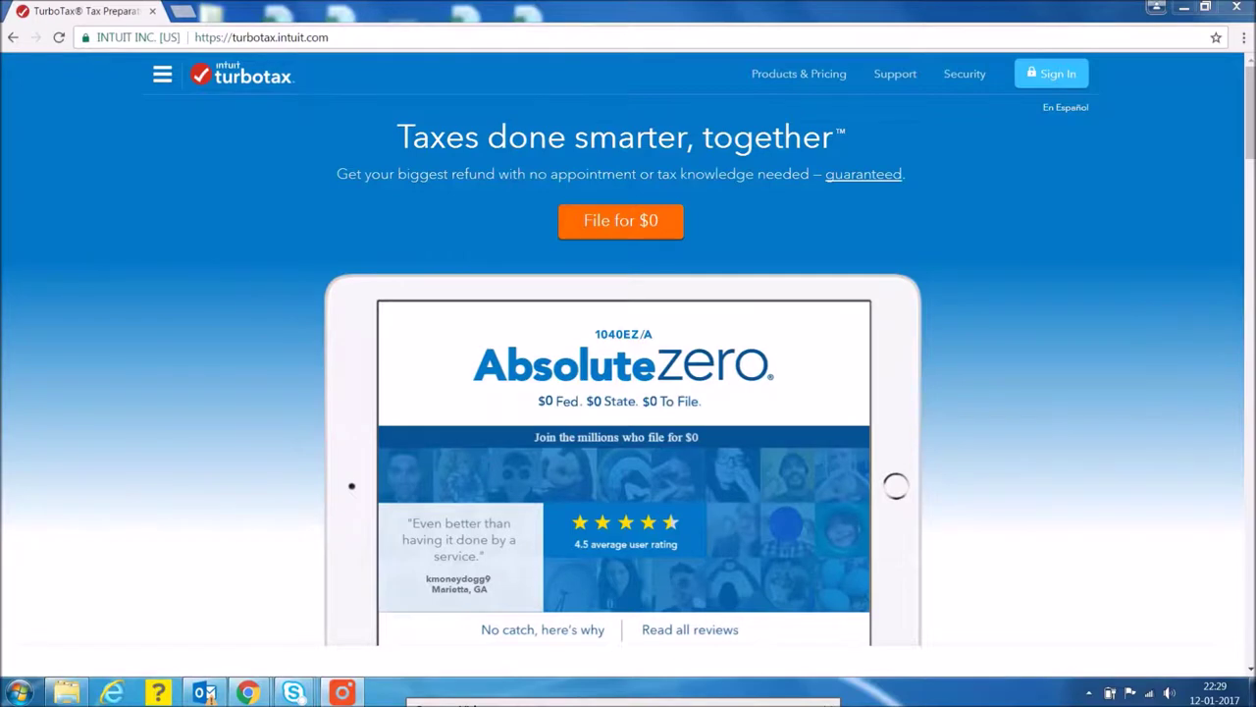
- Sign in to the TurboTax account with the account password and open the 2016 return in progress
{"action": "left_click", "coordinate": [1046, 86]}
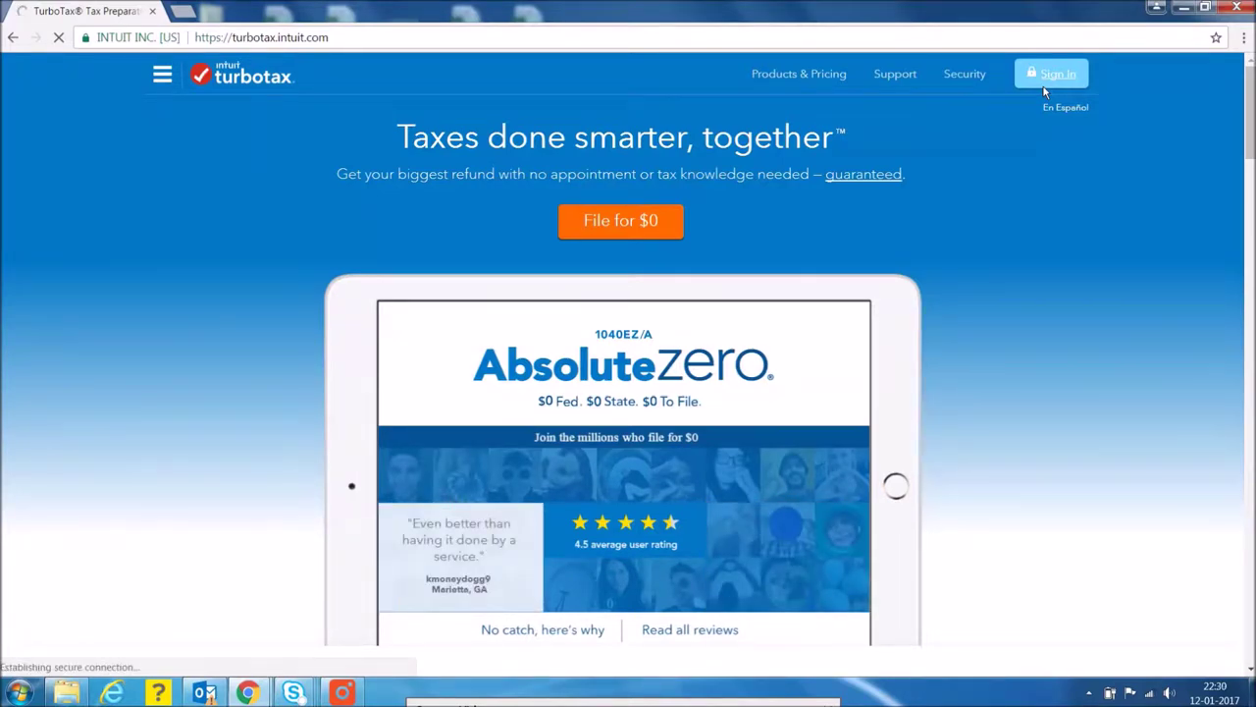
{"action": "type", "text": "***"}
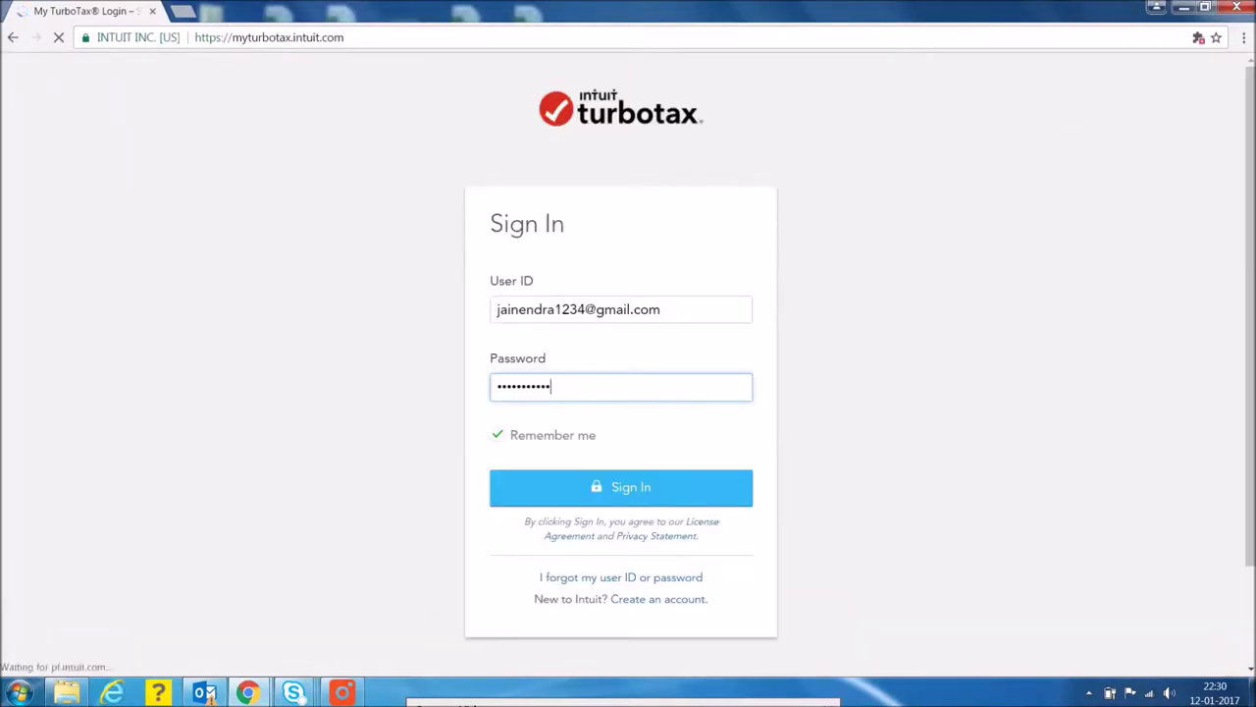
{"action": "left_click", "coordinate": [573, 501]}
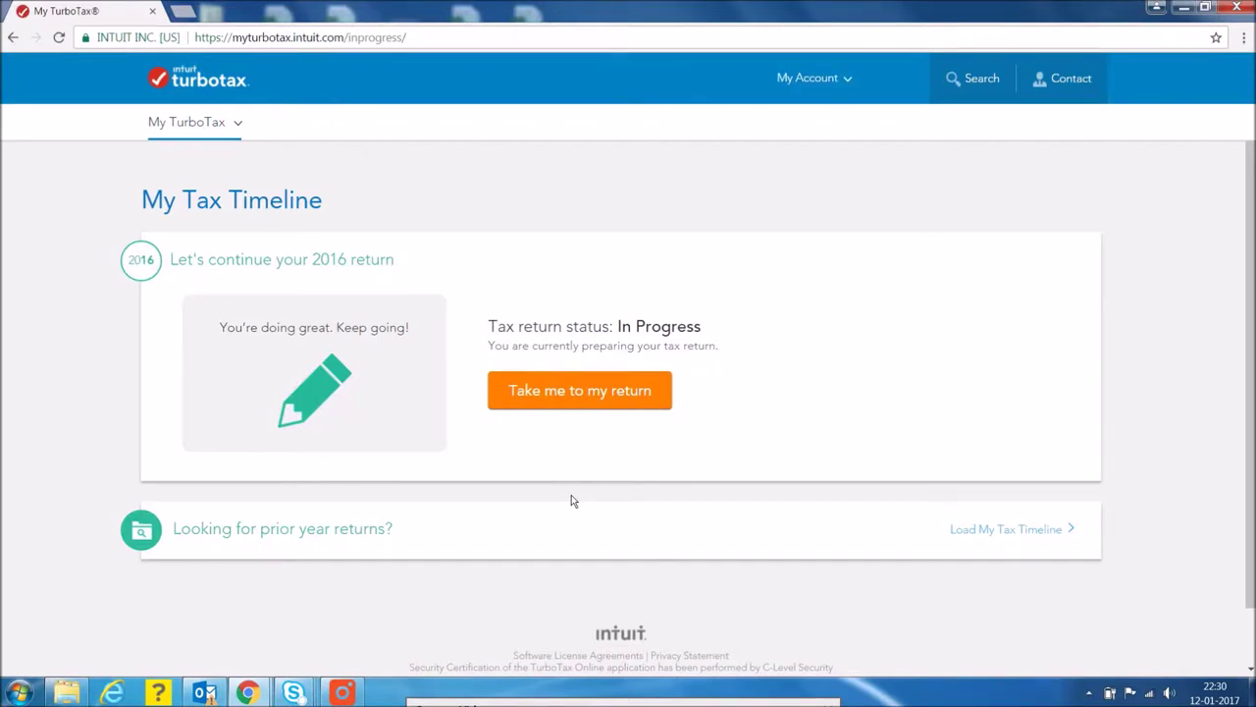
{"action": "left_click", "coordinate": [558, 413]}
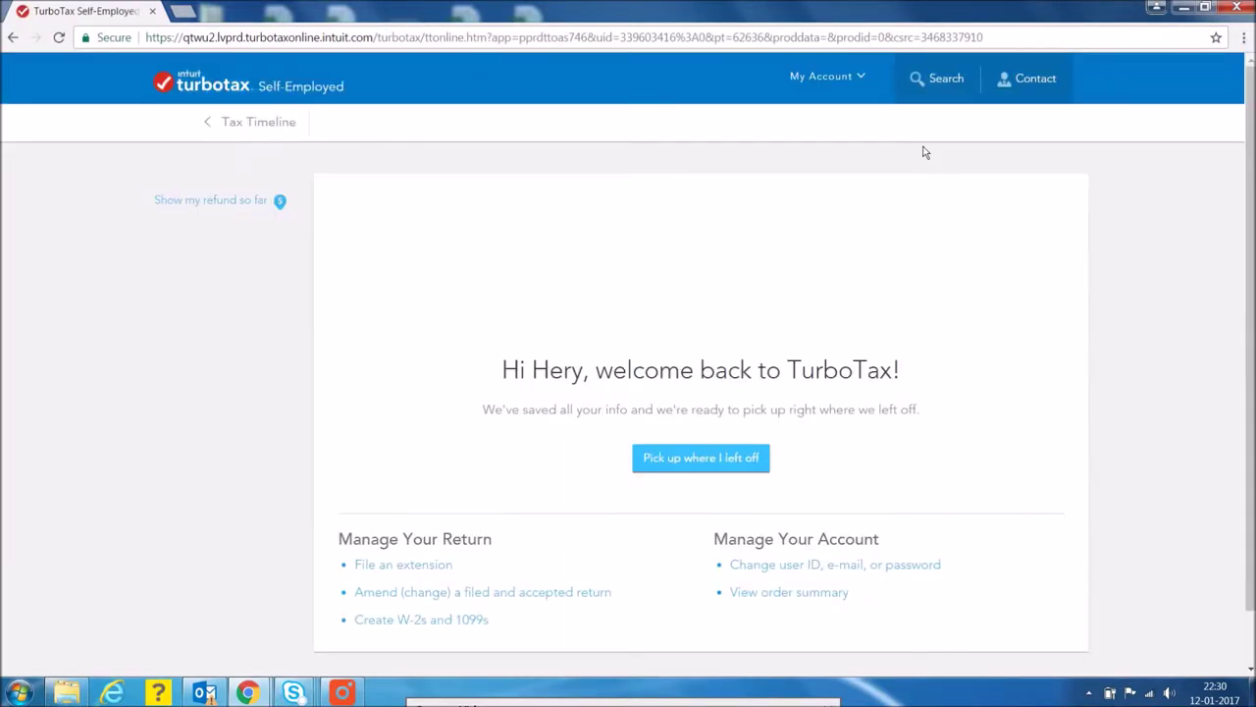
- Search for "Itemized deductions", jump to that section, and opt to choose which deductions and credits to work on
{"action": "left_click", "coordinate": [943, 91]}
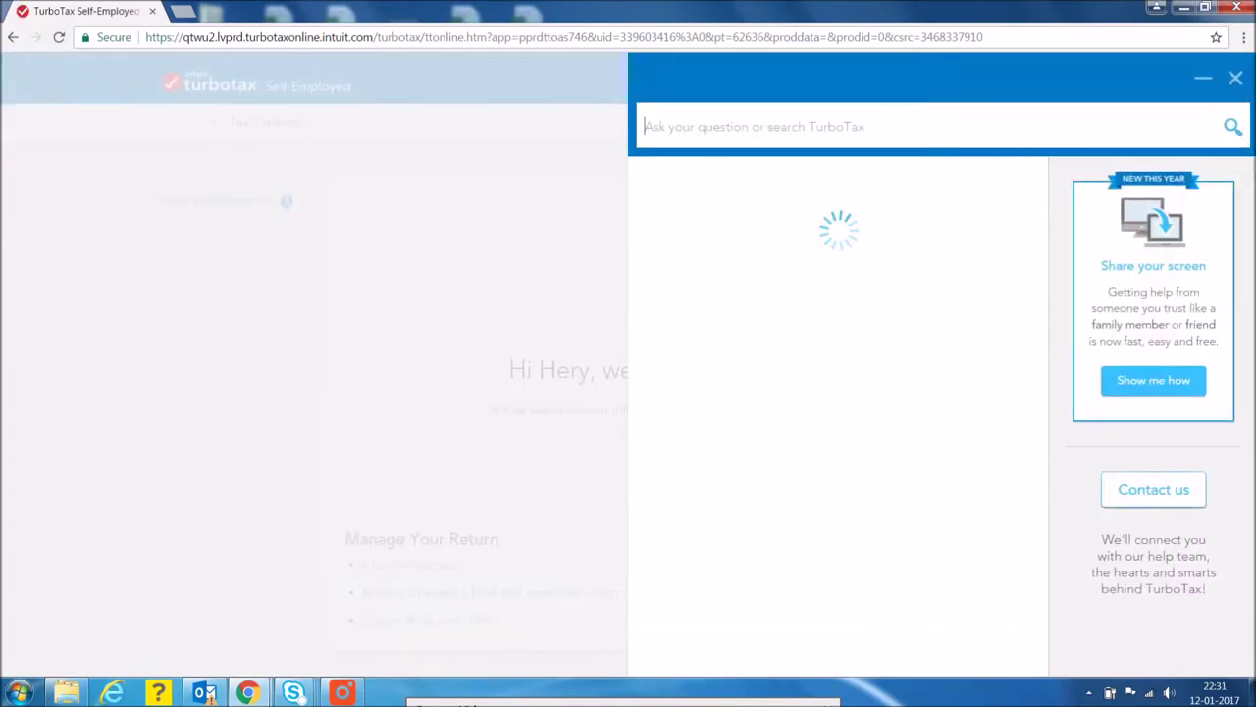
{"action": "type", "text": "Itemized deductions"}
{"action": "key", "text": "Return"}
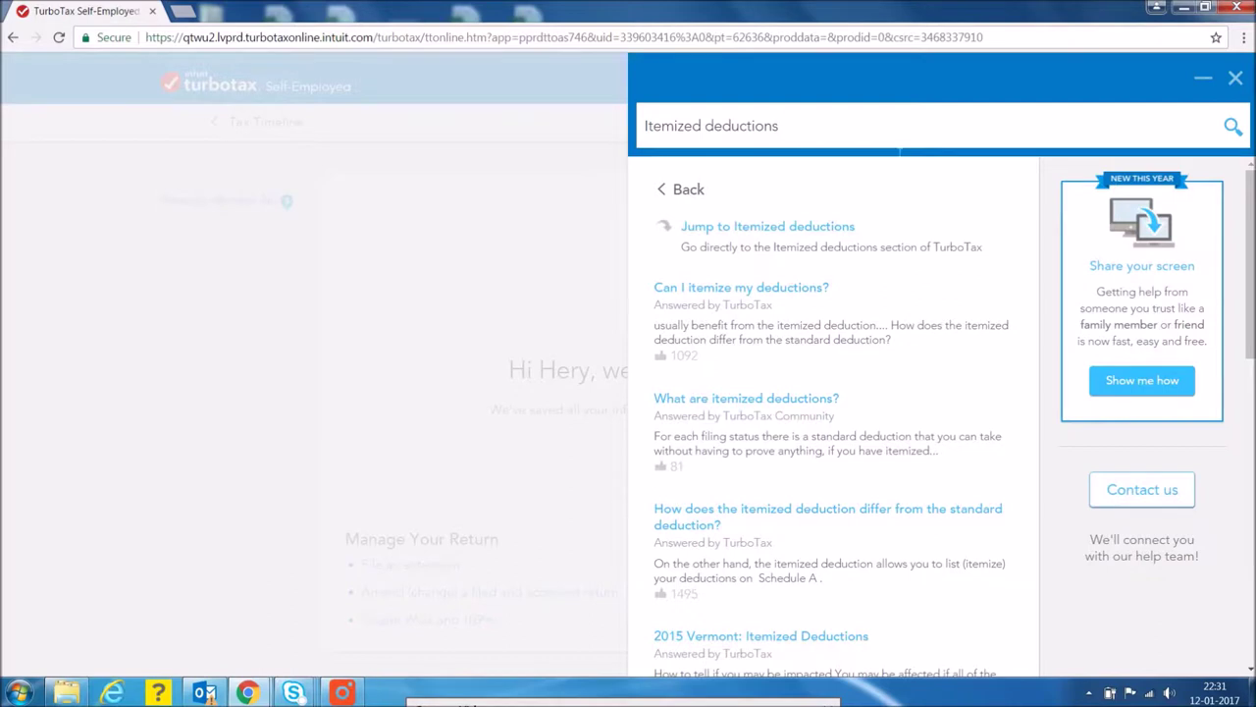
{"action": "left_click", "coordinate": [723, 241]}
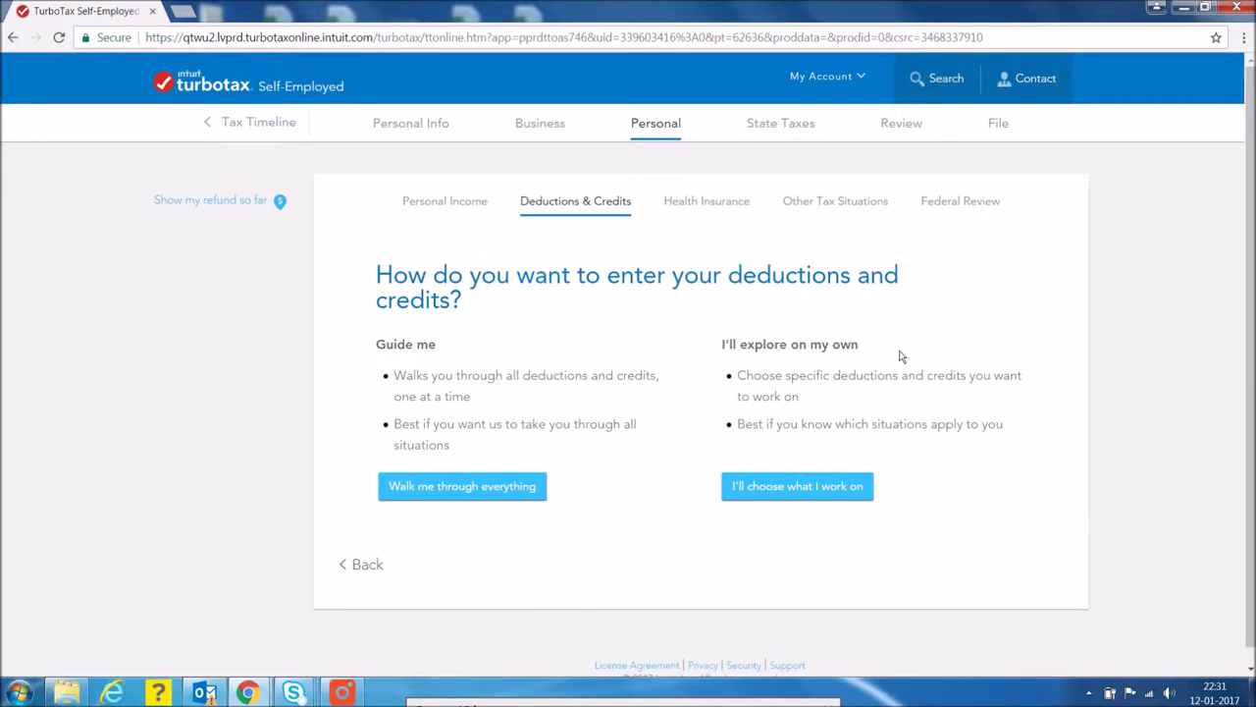
{"action": "left_click", "coordinate": [827, 483]}
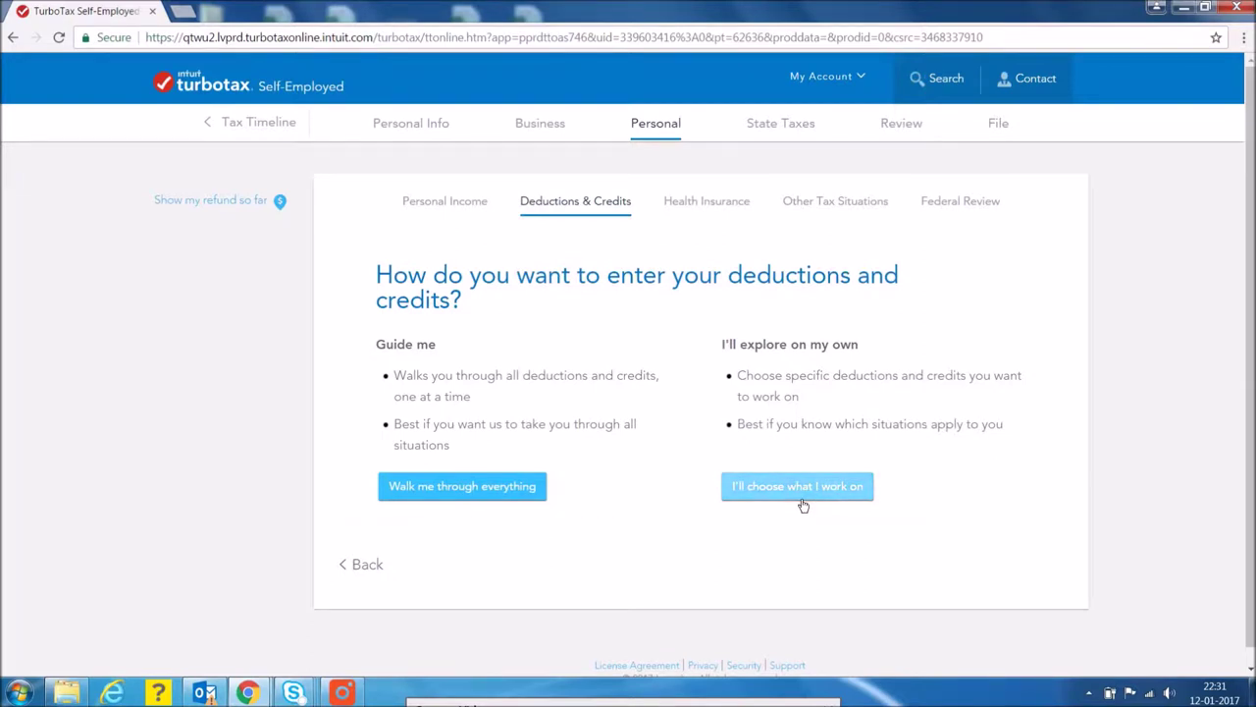
{"action": "left_click", "coordinate": [803, 503]}
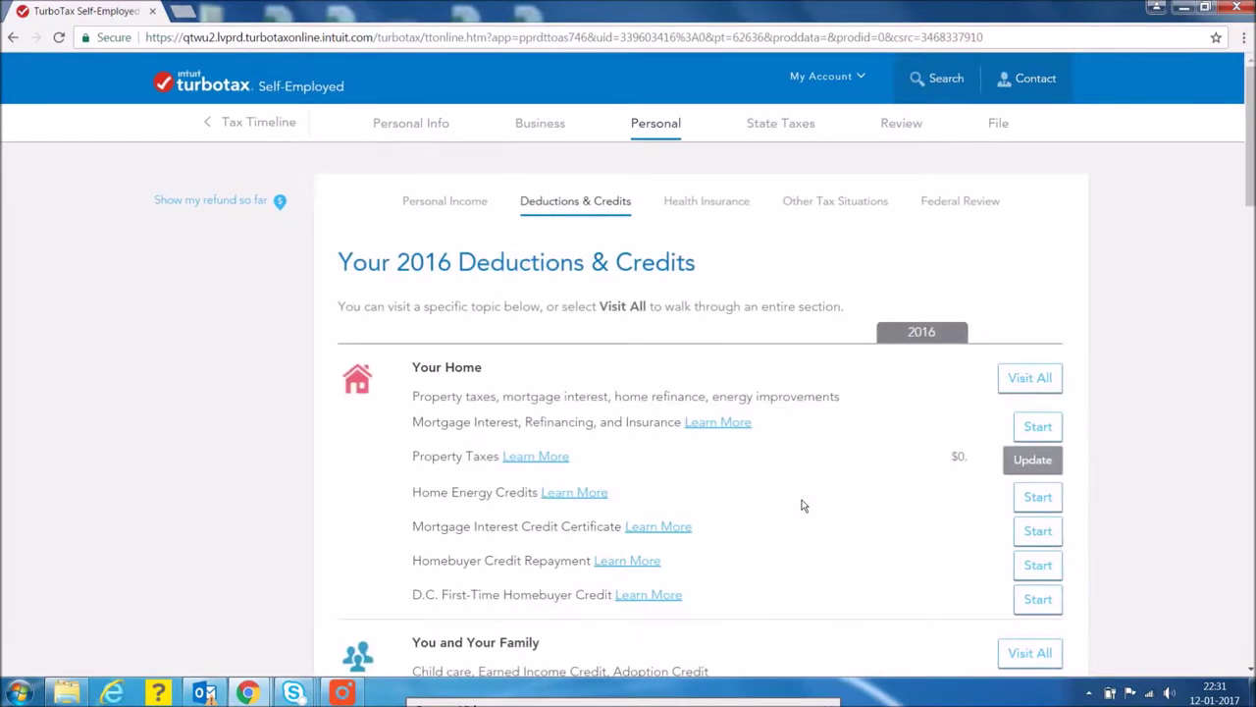
- Update the ItsDeductible Online import under Charitable Donations, answering Yes to having an account
{"action": "scroll", "coordinate": [687, 413], "scroll_direction": "down", "scroll_amount": 4}
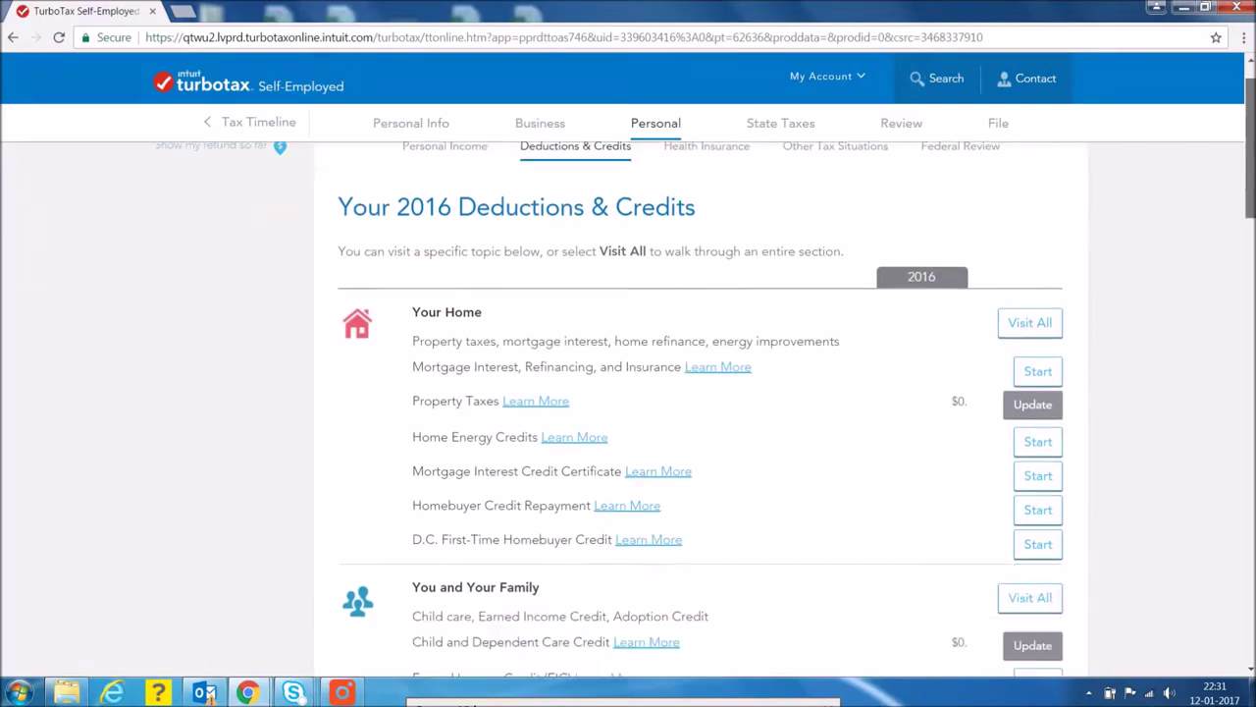
{"action": "left_click_drag", "start_coordinate": [1252, 267], "coordinate": [1252, 306]}
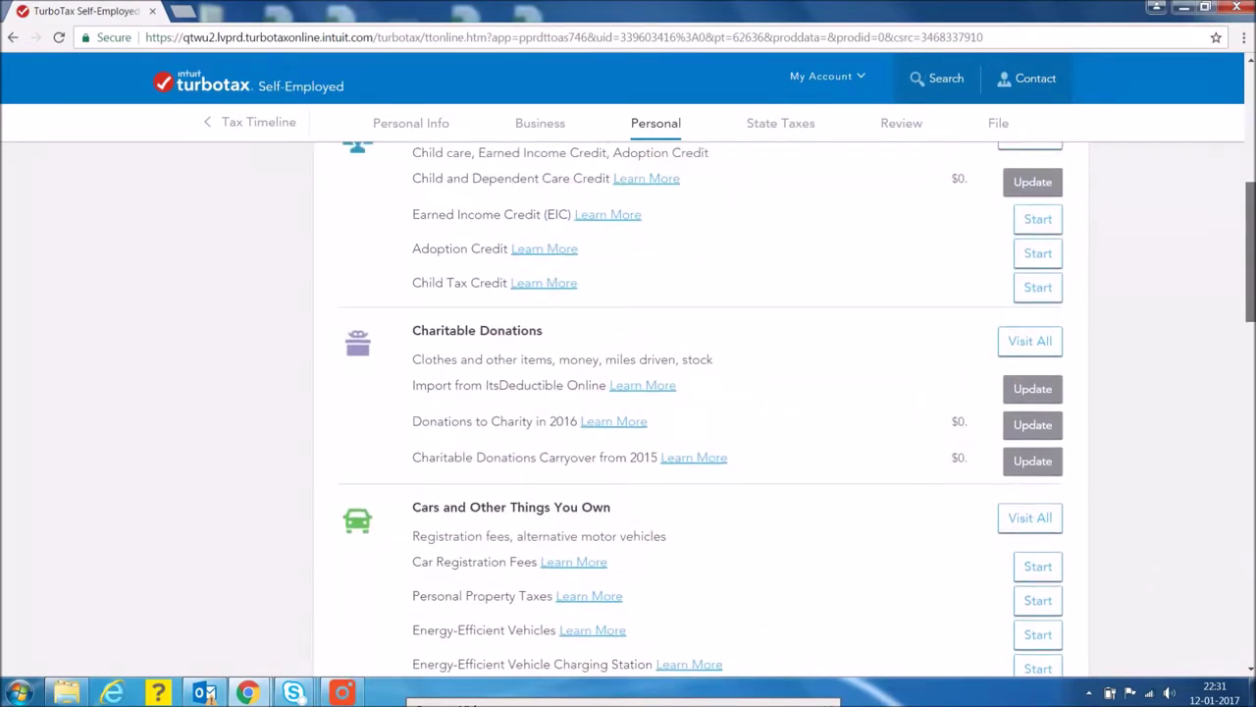
{"action": "left_click_drag", "start_coordinate": [412, 331], "coordinate": [543, 331]}
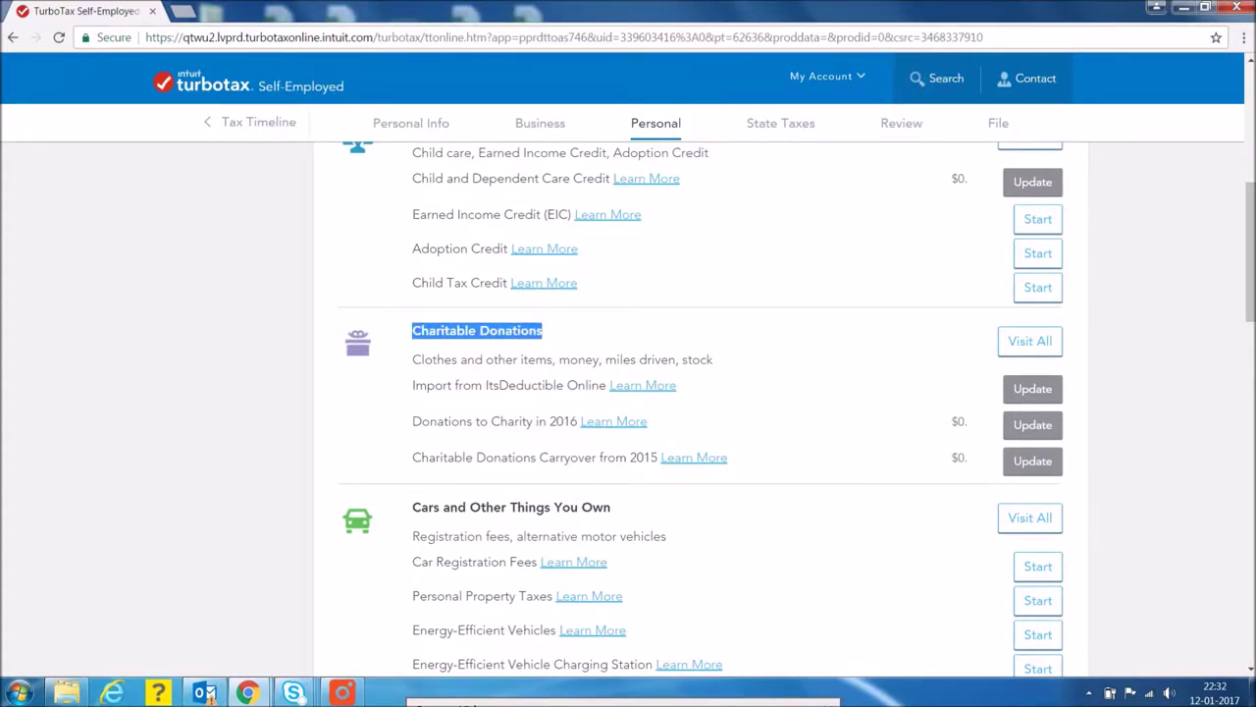
{"action": "left_click", "coordinate": [546, 332]}
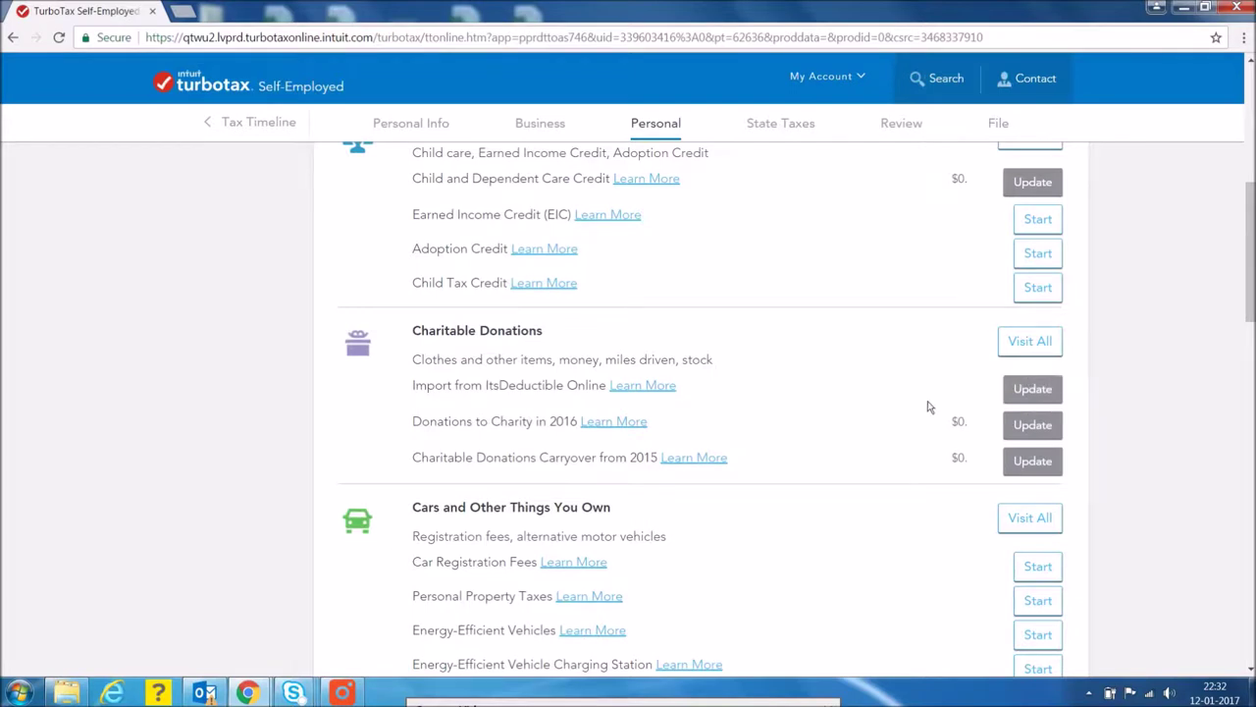
{"action": "left_click", "coordinate": [1052, 400]}
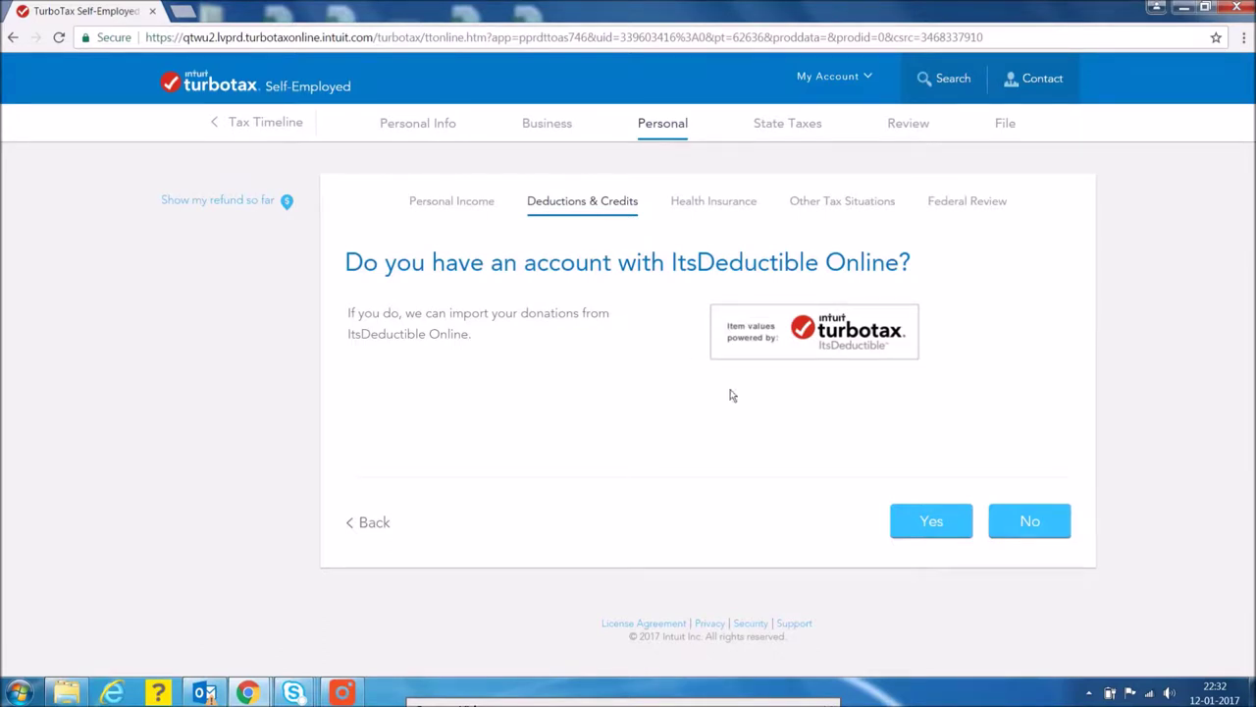
{"action": "left_click", "coordinate": [931, 528]}
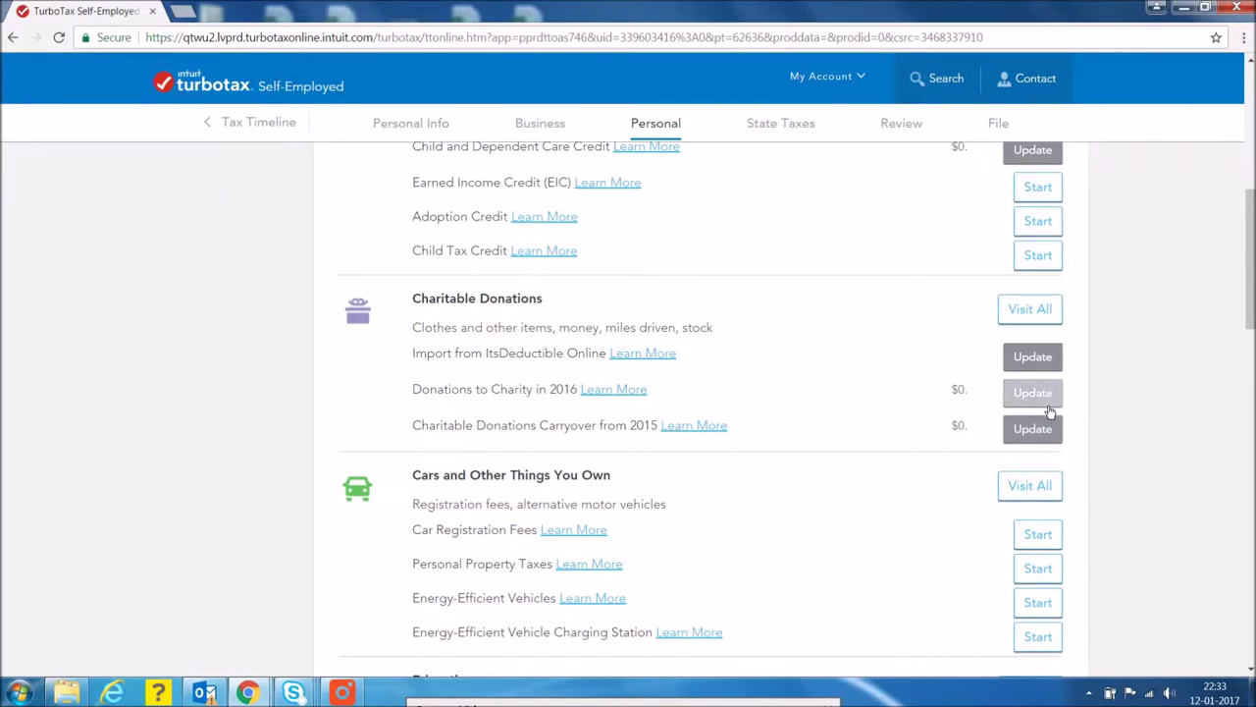
- Start updating Donations to Charity in 2016, enter Goodwill as the charity, and add an Items donation
{"action": "left_click", "coordinate": [1048, 406]}
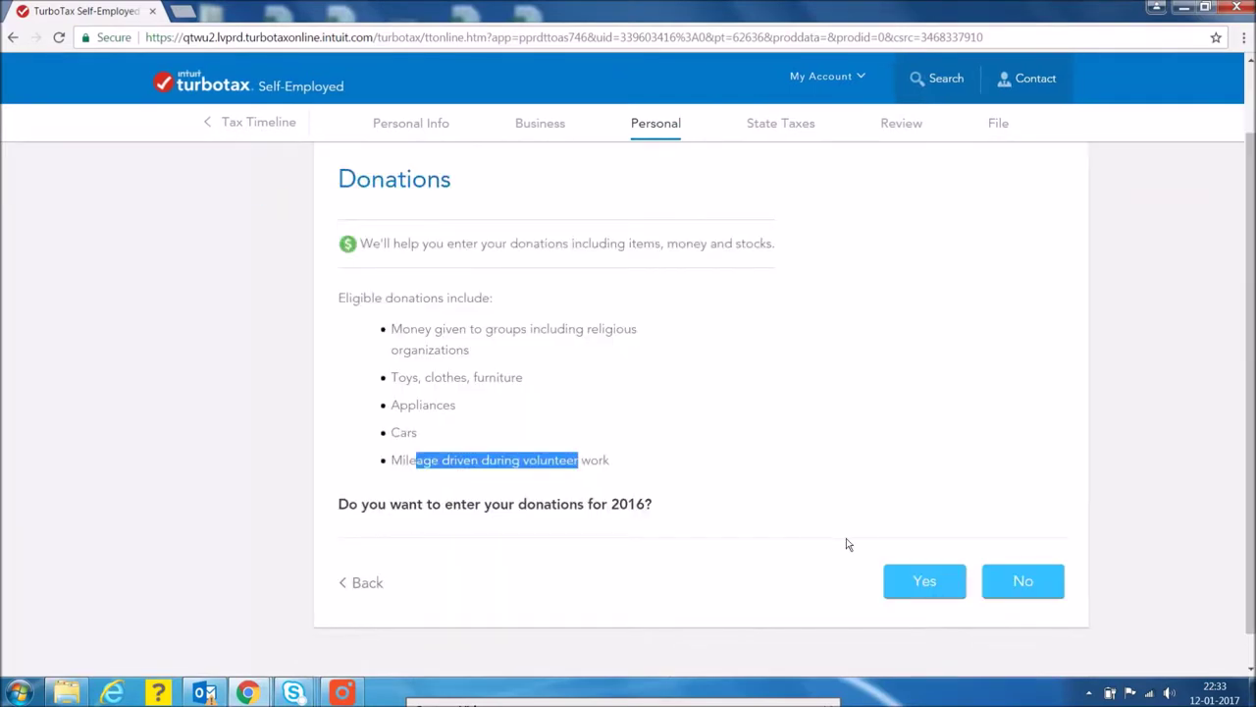
{"action": "left_click", "coordinate": [930, 600]}
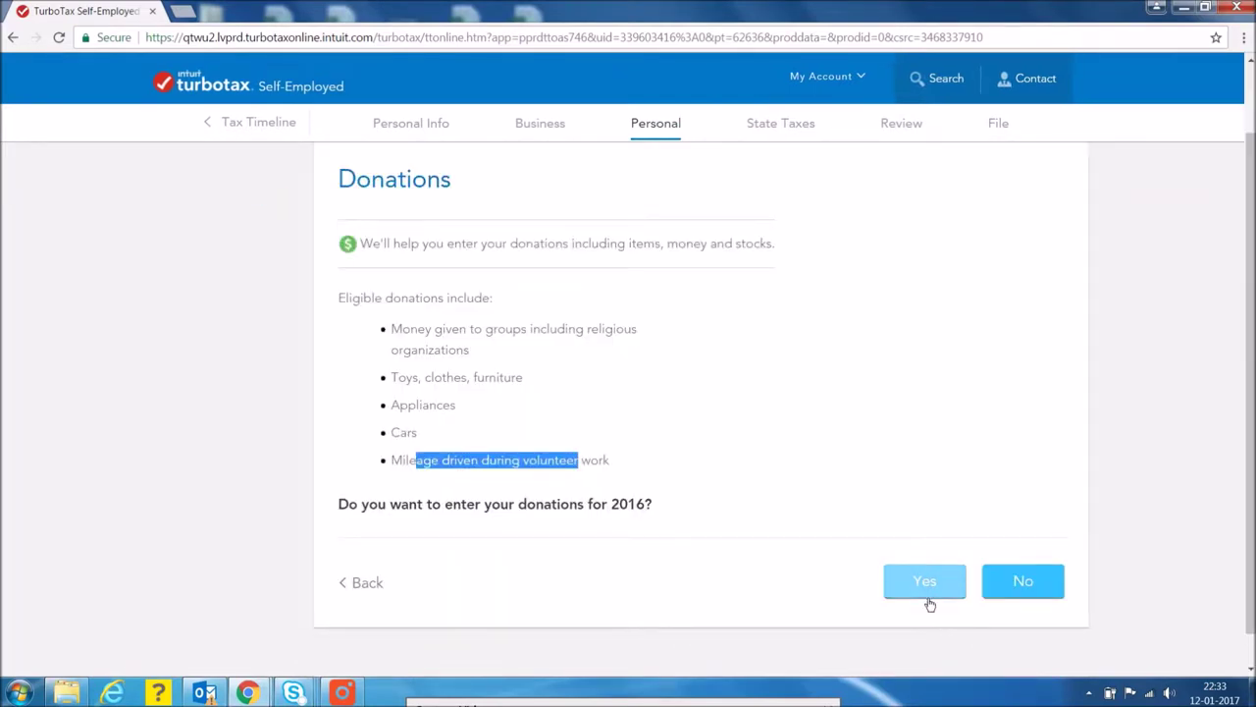
{"action": "type", "text": "Goodwill"}
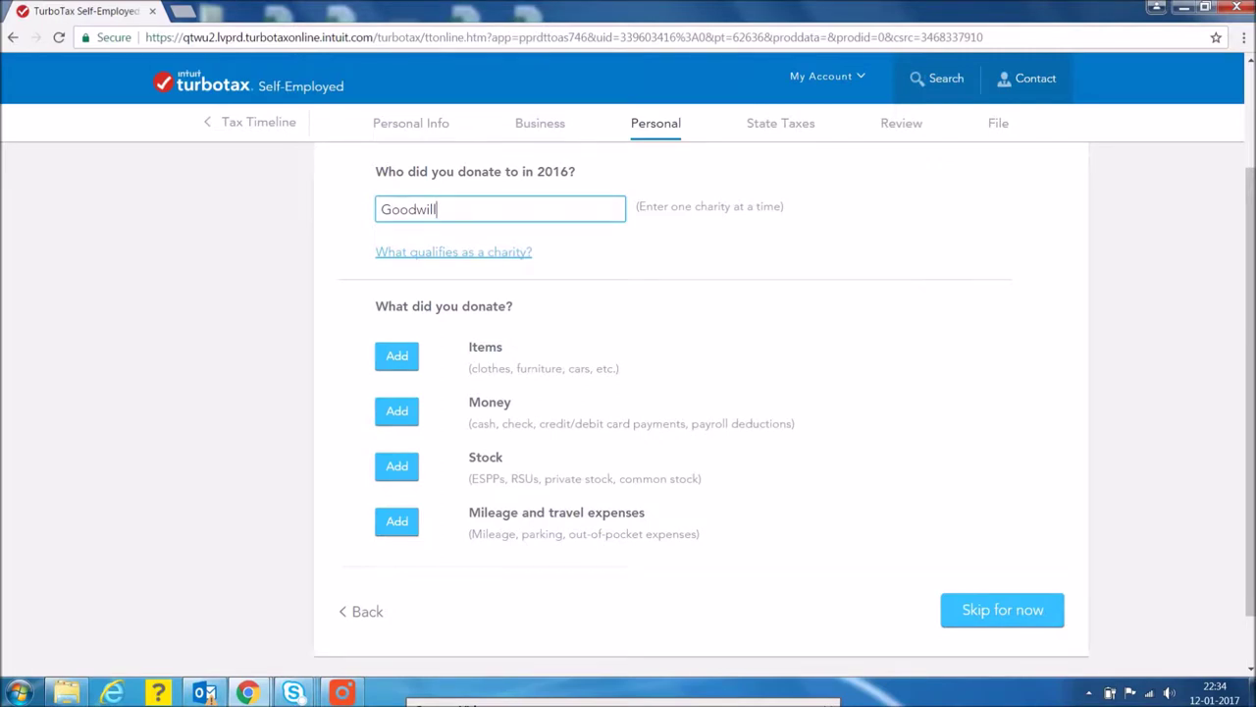
{"action": "left_click", "coordinate": [398, 358]}
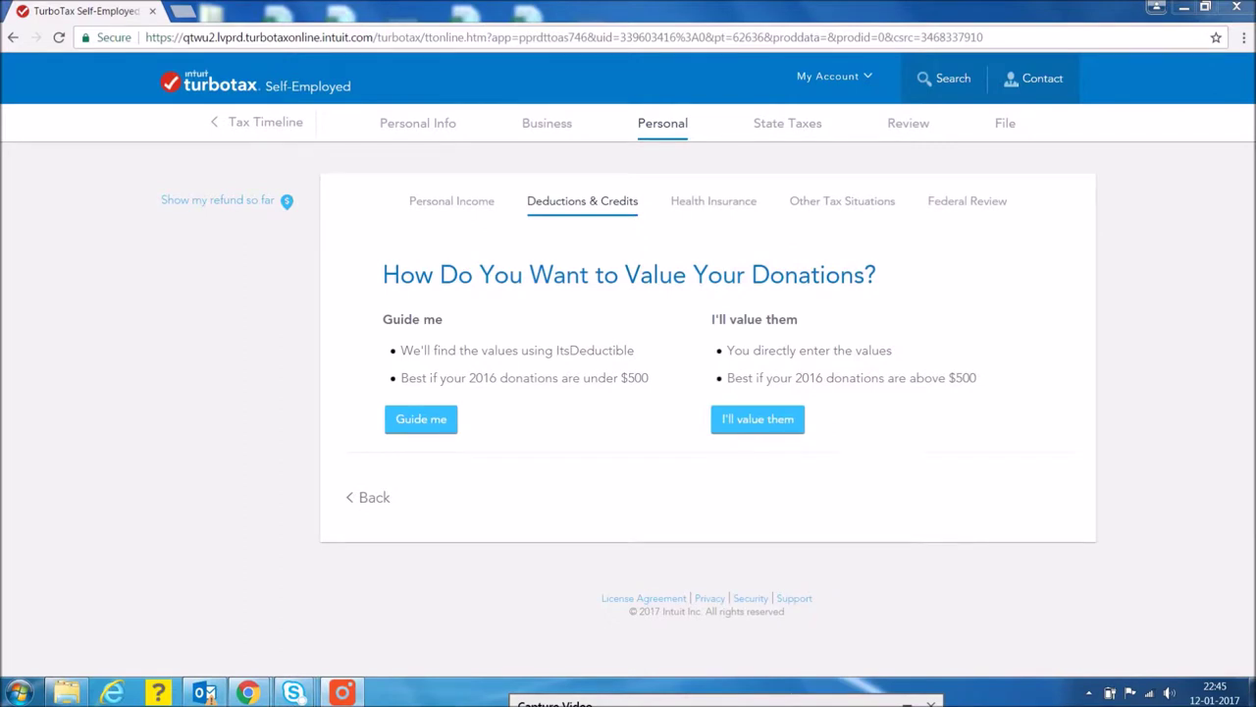
- Choose to value the donated items directly, set the donation date to 07/01/2016, and categorize them as Household items
{"action": "left_click", "coordinate": [746, 428]}
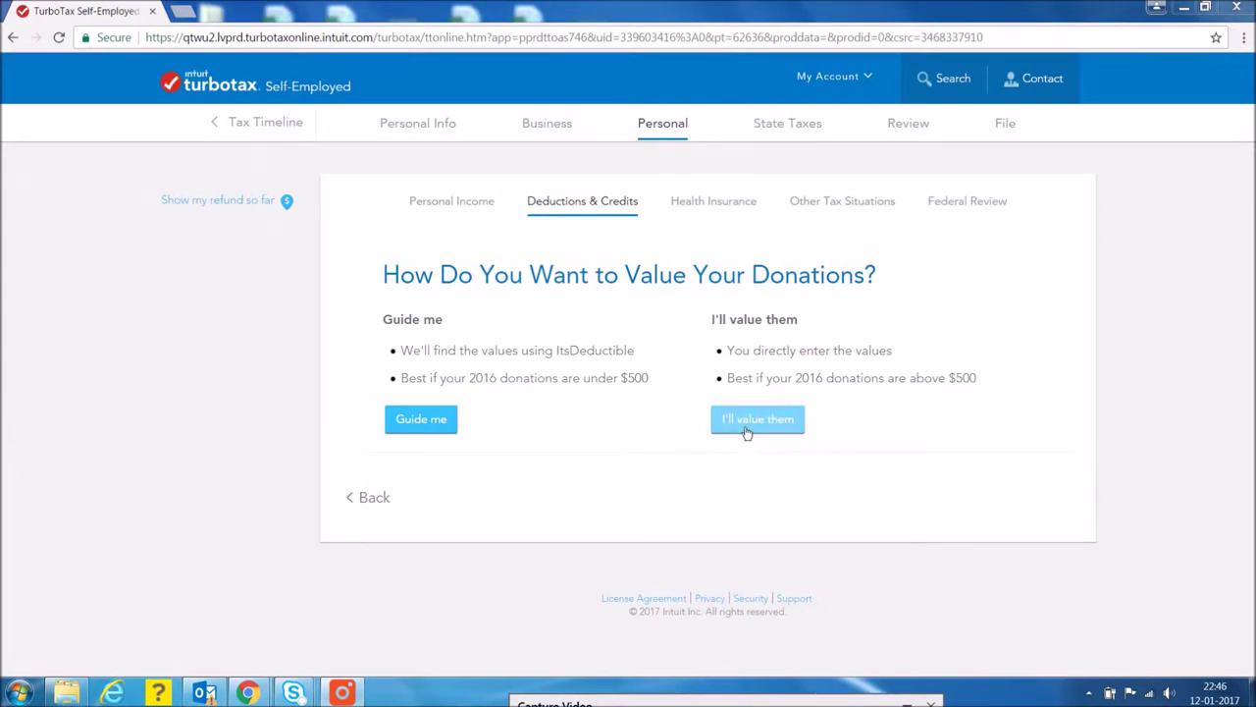
{"action": "type", "text": "07/01/2016"}
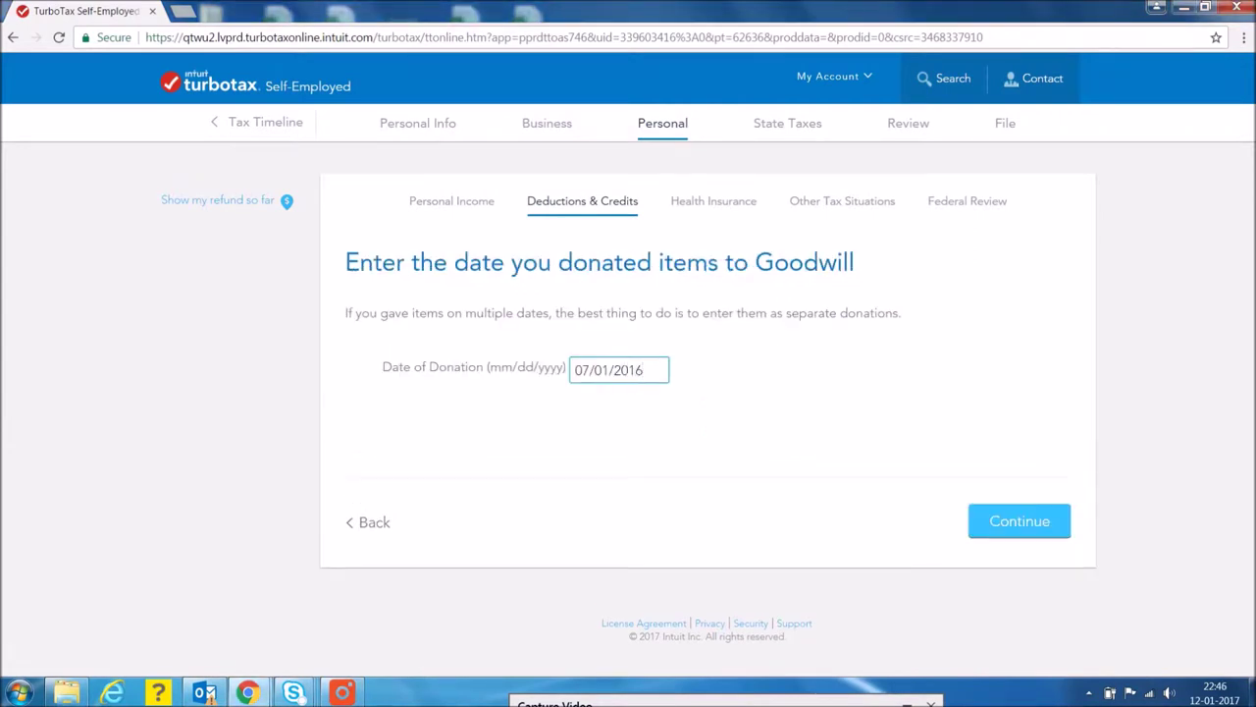
{"action": "left_click", "coordinate": [1003, 528]}
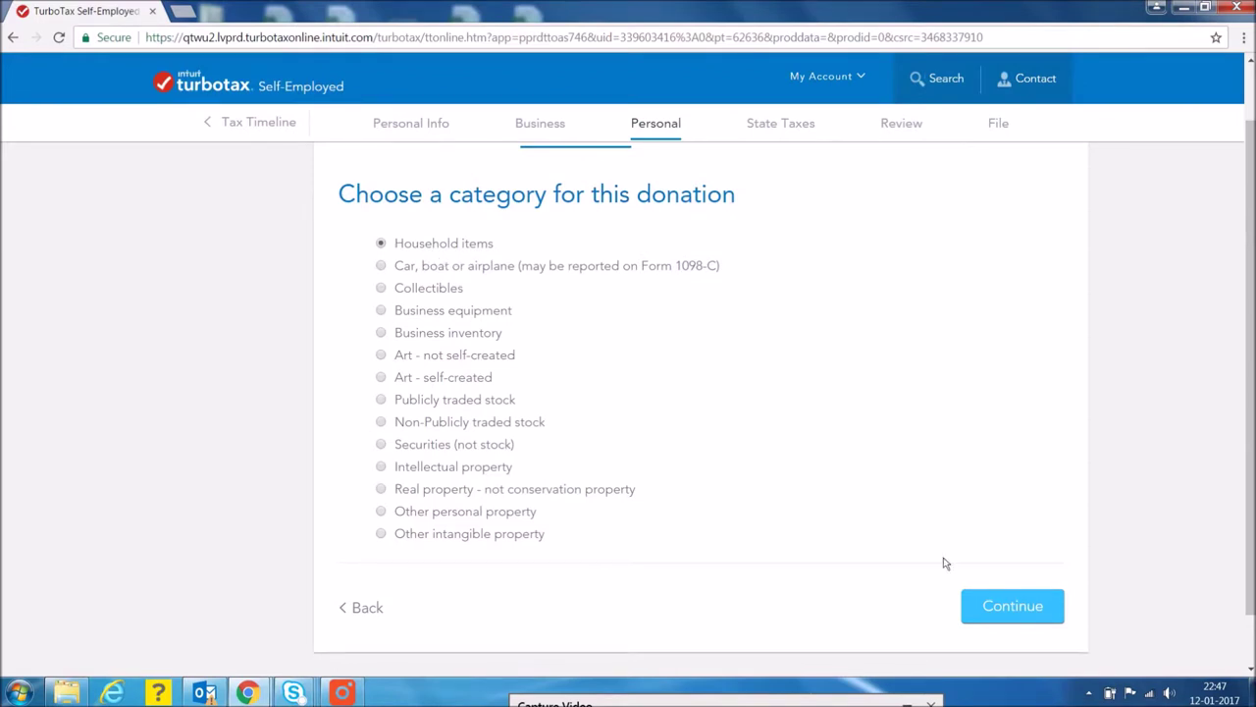
{"action": "left_click", "coordinate": [1037, 622]}
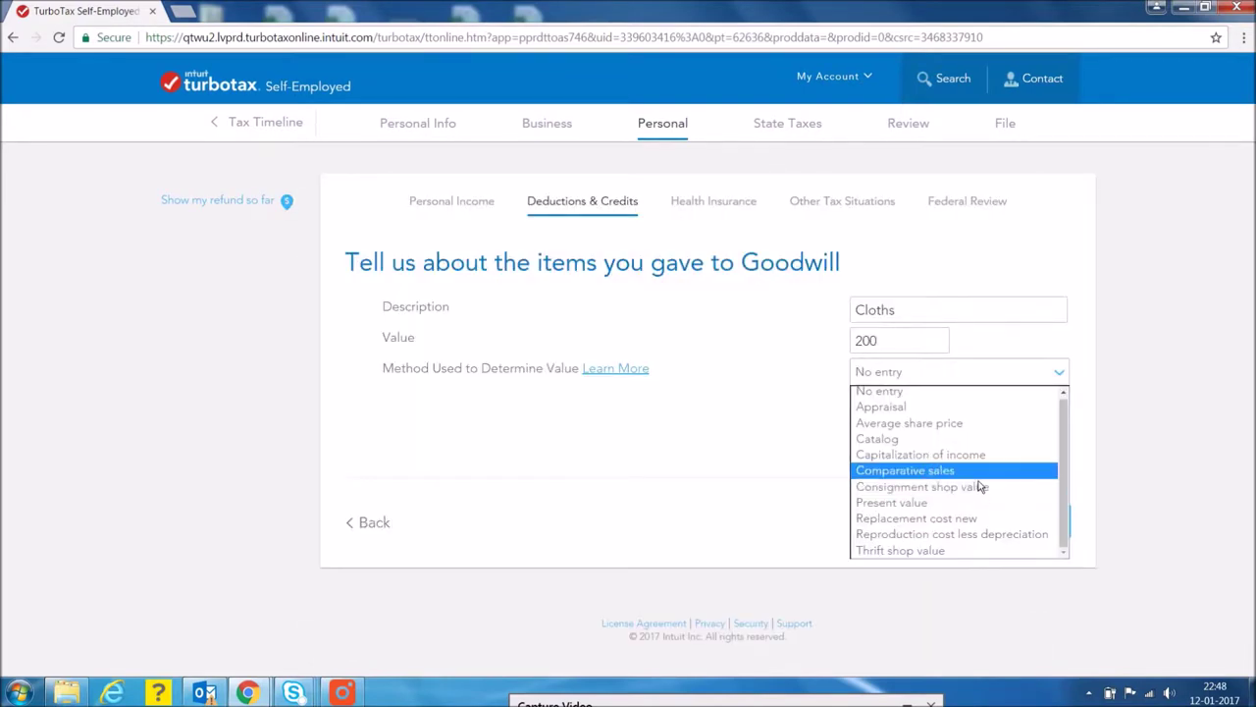
- Describe the Goodwill items as Cloths worth 200, with Comparative sales as the valuation method
{"action": "left_click", "coordinate": [972, 471]}
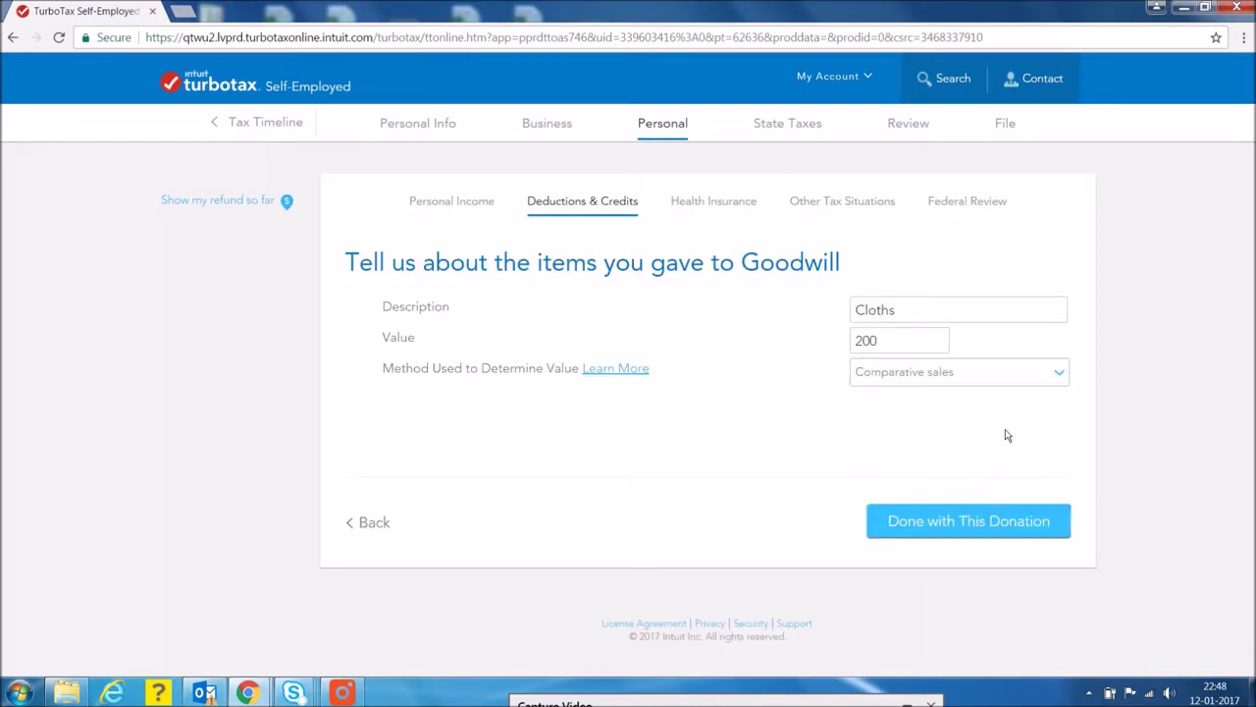
{"action": "left_click", "coordinate": [982, 371]}
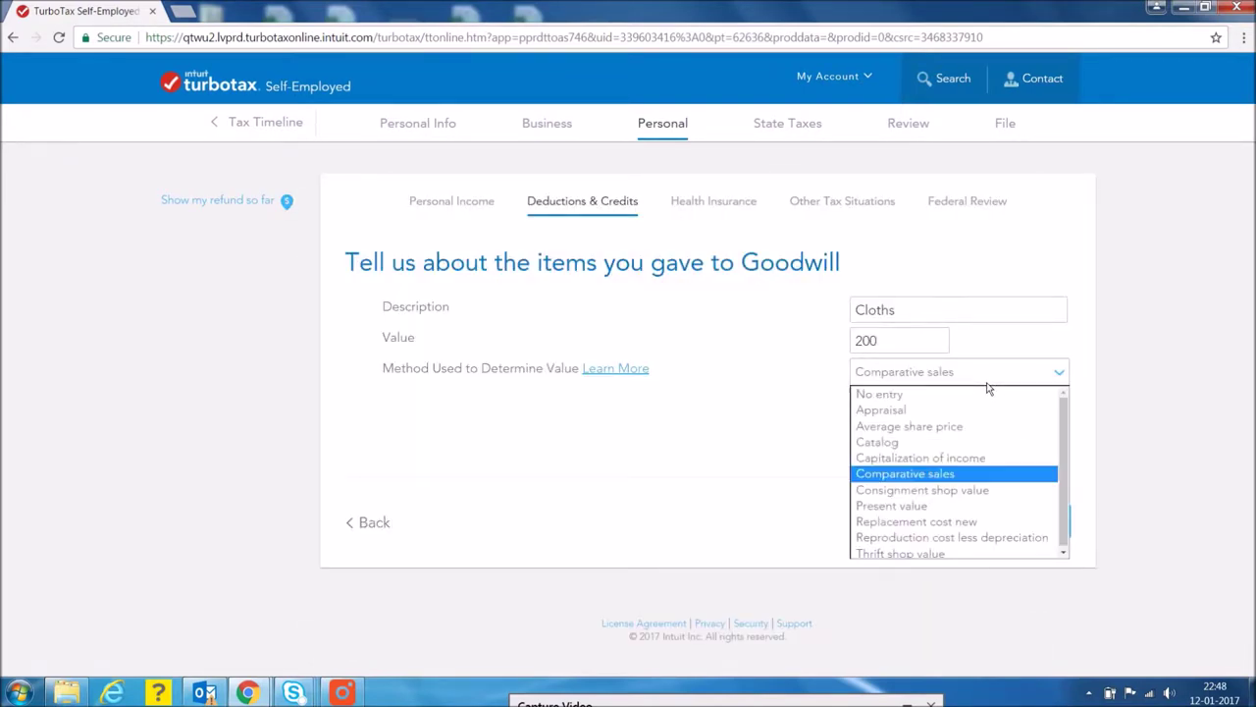
{"action": "left_click", "coordinate": [919, 512]}
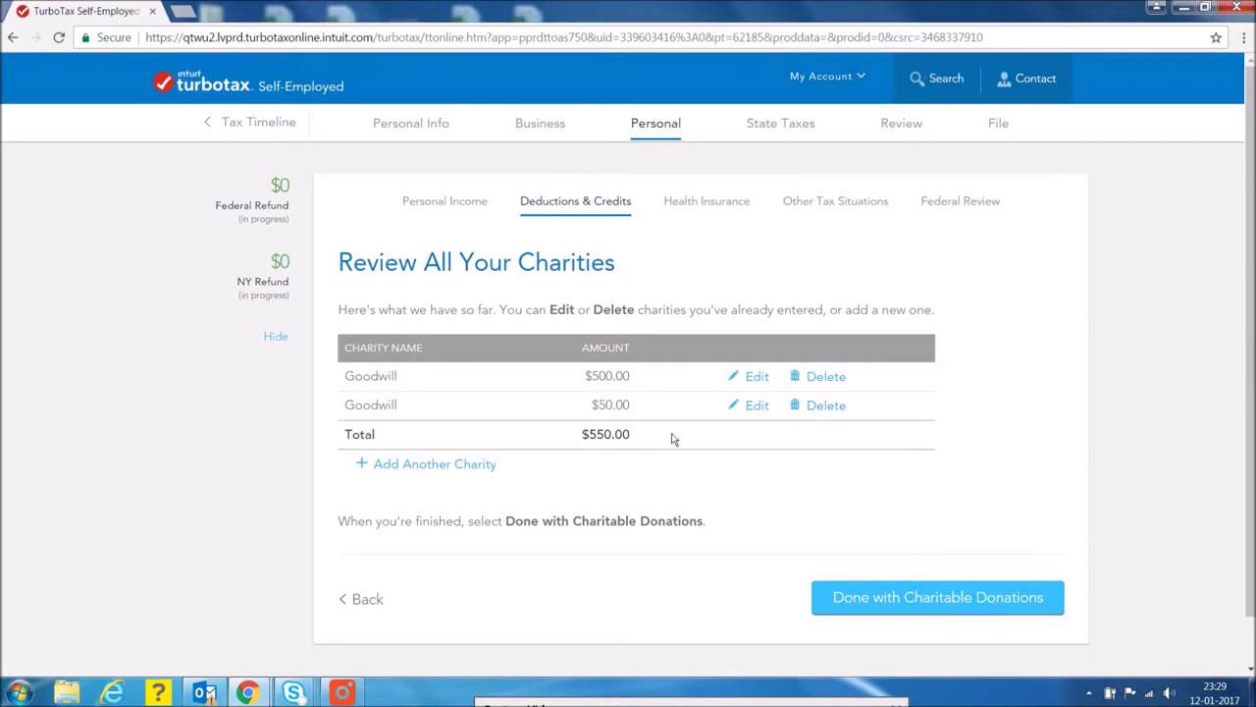
- Finish the charitable donations, answering No to donations made to a fraternal order, veteran's group, nonprofit cemetery or other 30% charity
{"action": "left_click", "coordinate": [975, 612]}
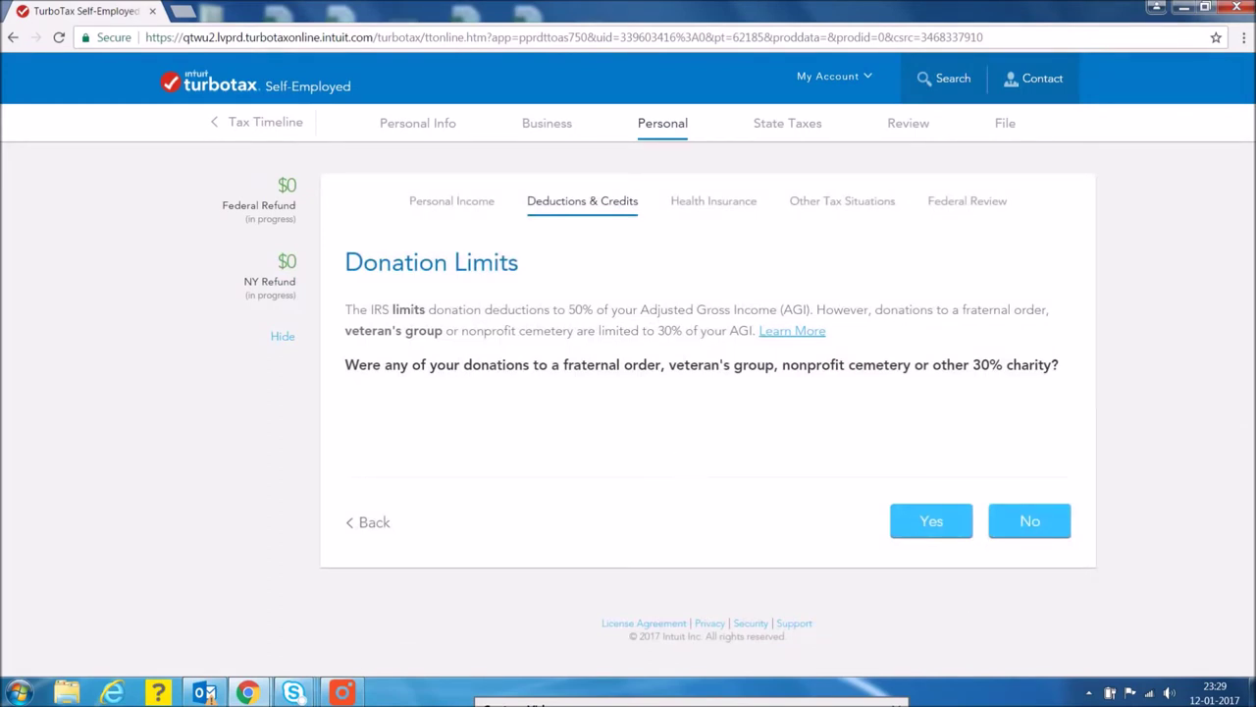
{"action": "left_click_drag", "start_coordinate": [382, 309], "coordinate": [793, 310]}
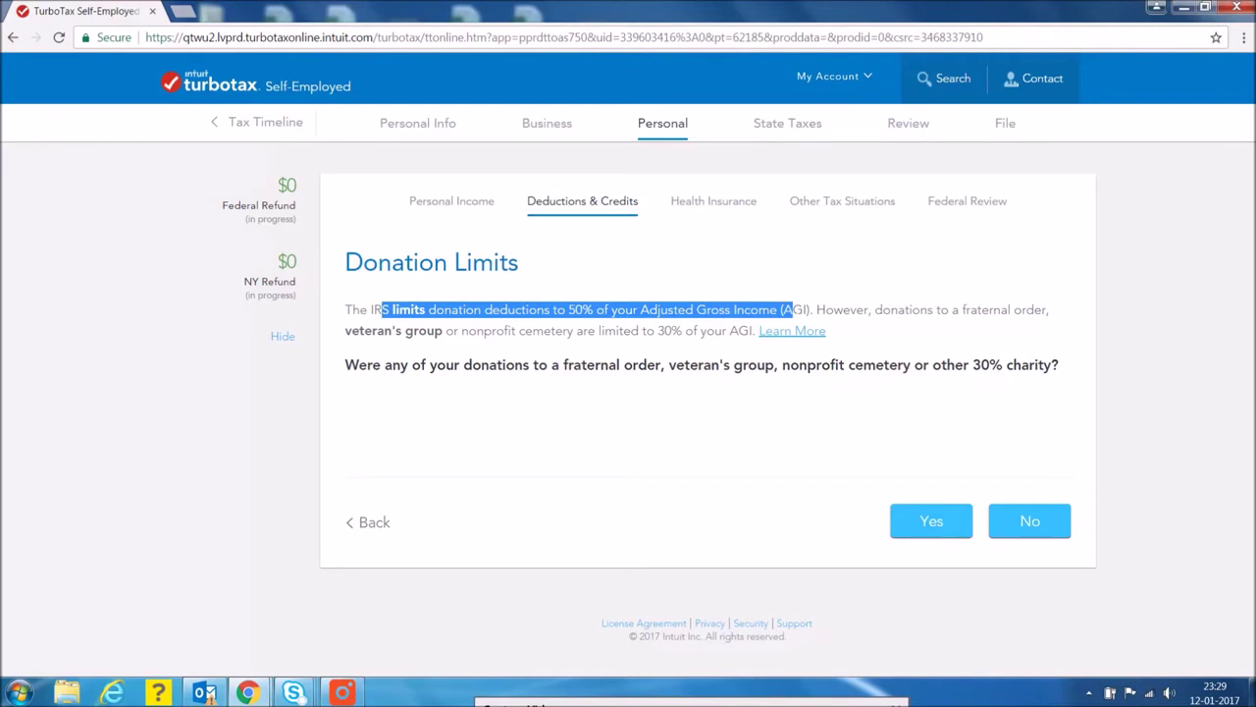
{"action": "left_click_drag", "start_coordinate": [898, 310], "coordinate": [960, 310]}
{"action": "left_click_drag", "start_coordinate": [346, 334], "coordinate": [428, 332]}
{"action": "left_click", "coordinate": [1030, 530]}
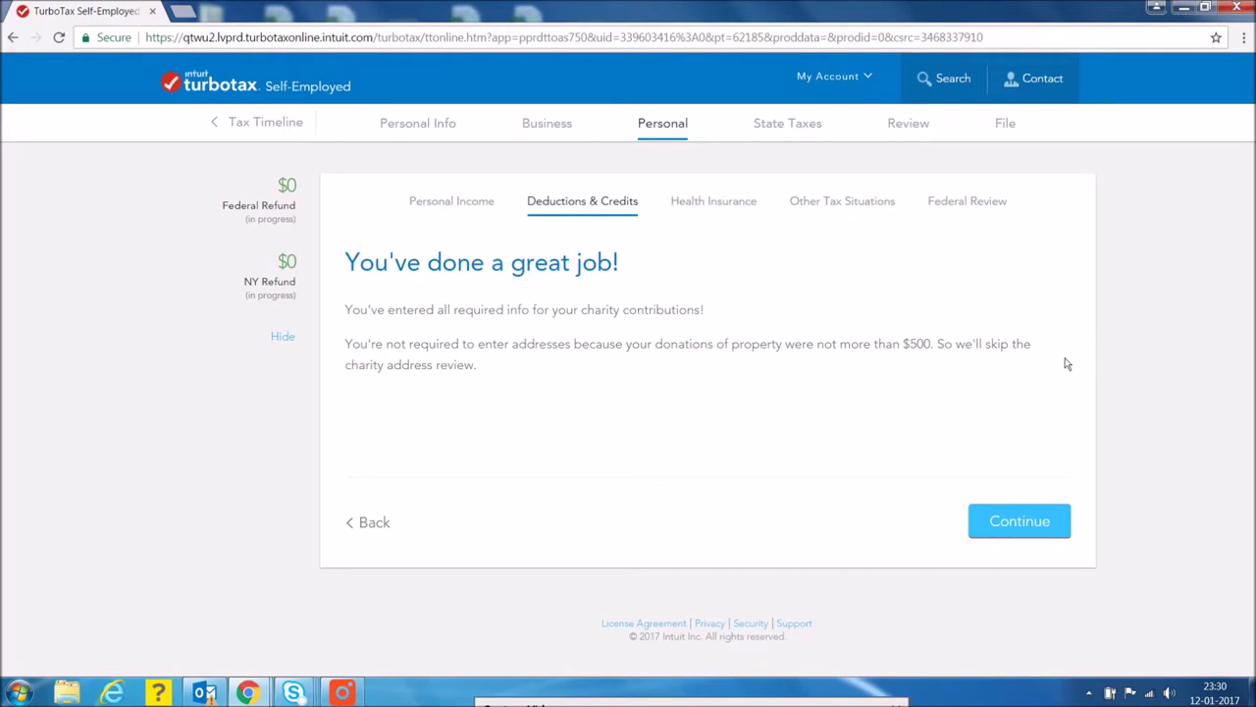
{"action": "left_click", "coordinate": [1051, 538]}
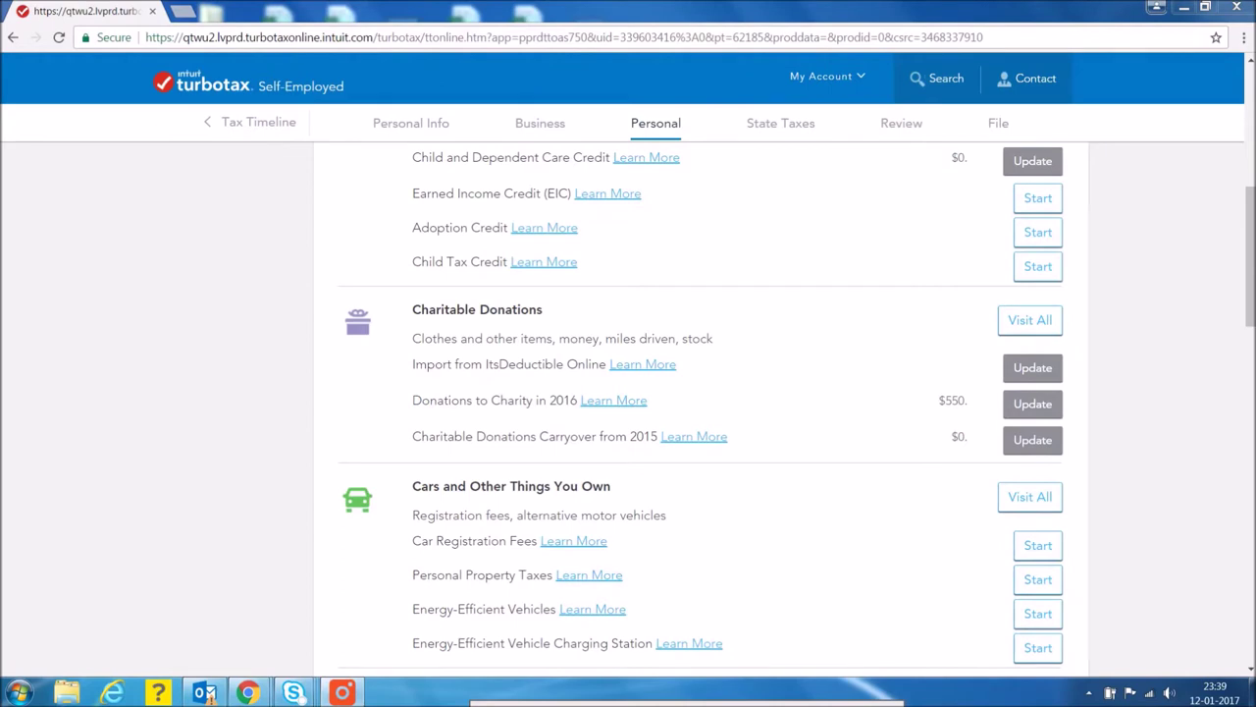
- Update the charitable carryover from 2015, confirm there is one, and enter 100 as the 2015 amount
{"action": "mouse_move", "coordinate": [248, 693]}
{"action": "left_click", "coordinate": [1034, 446]}
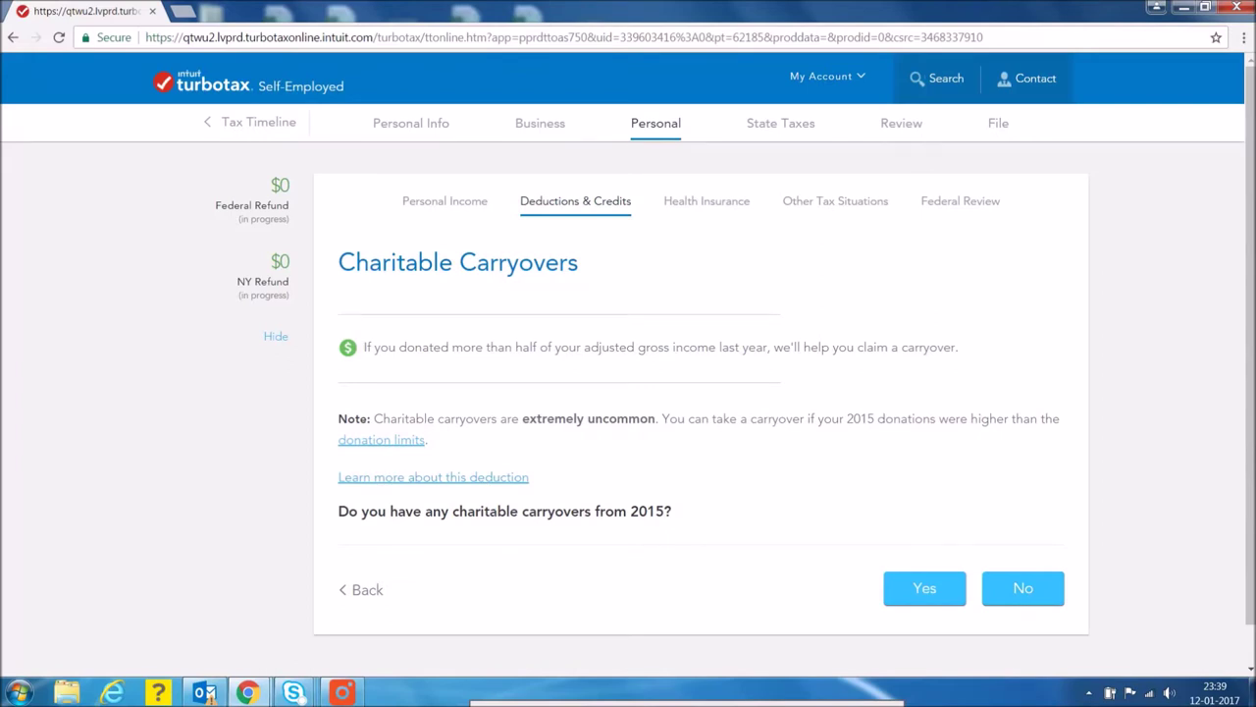
{"action": "left_click", "coordinate": [907, 596]}
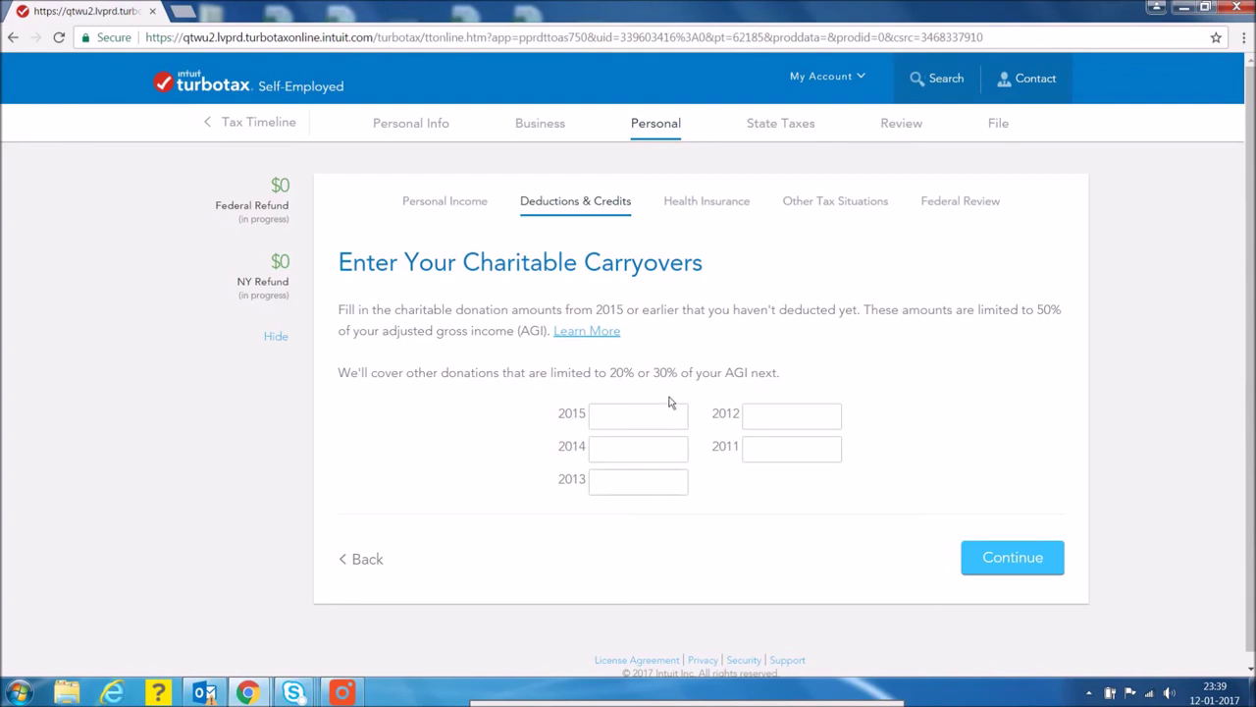
{"action": "left_click", "coordinate": [615, 415]}
{"action": "type", "text": "100"}
{"action": "key", "text": "Return"}
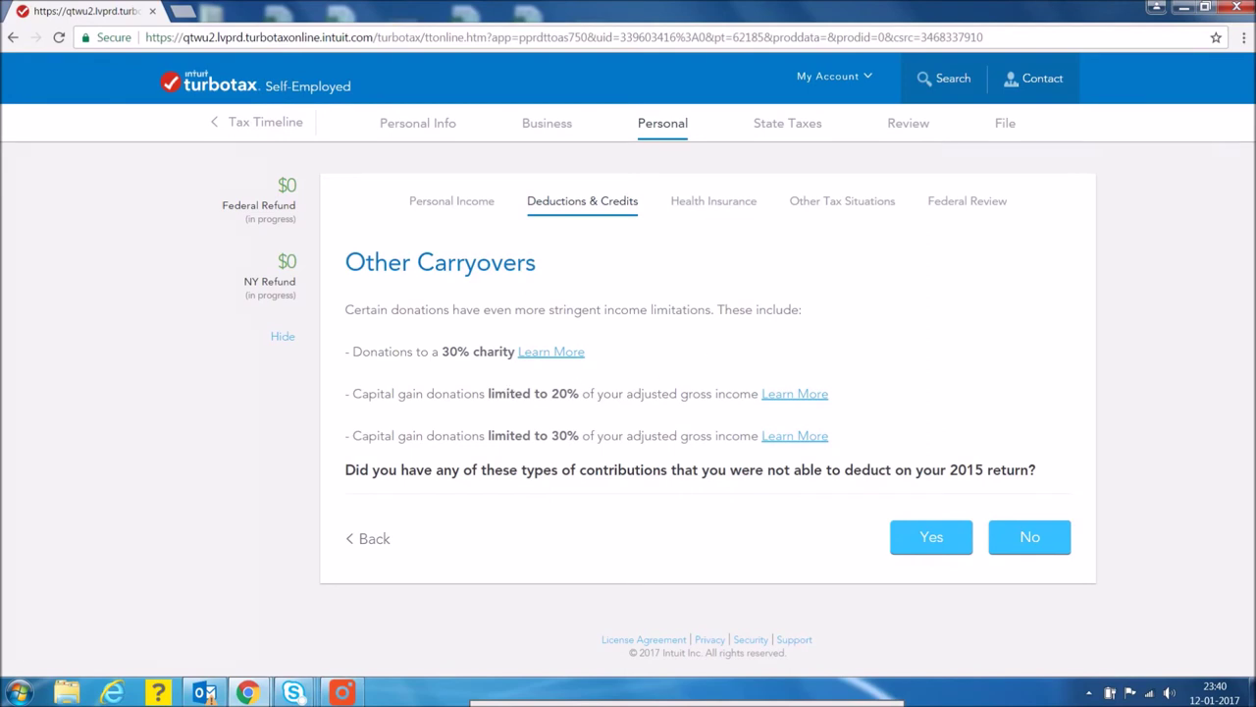
- Review the limited contribution types under Other Carryovers and answer No to having any undeducted in 2015
{"action": "left_click_drag", "start_coordinate": [534, 392], "coordinate": [345, 390]}
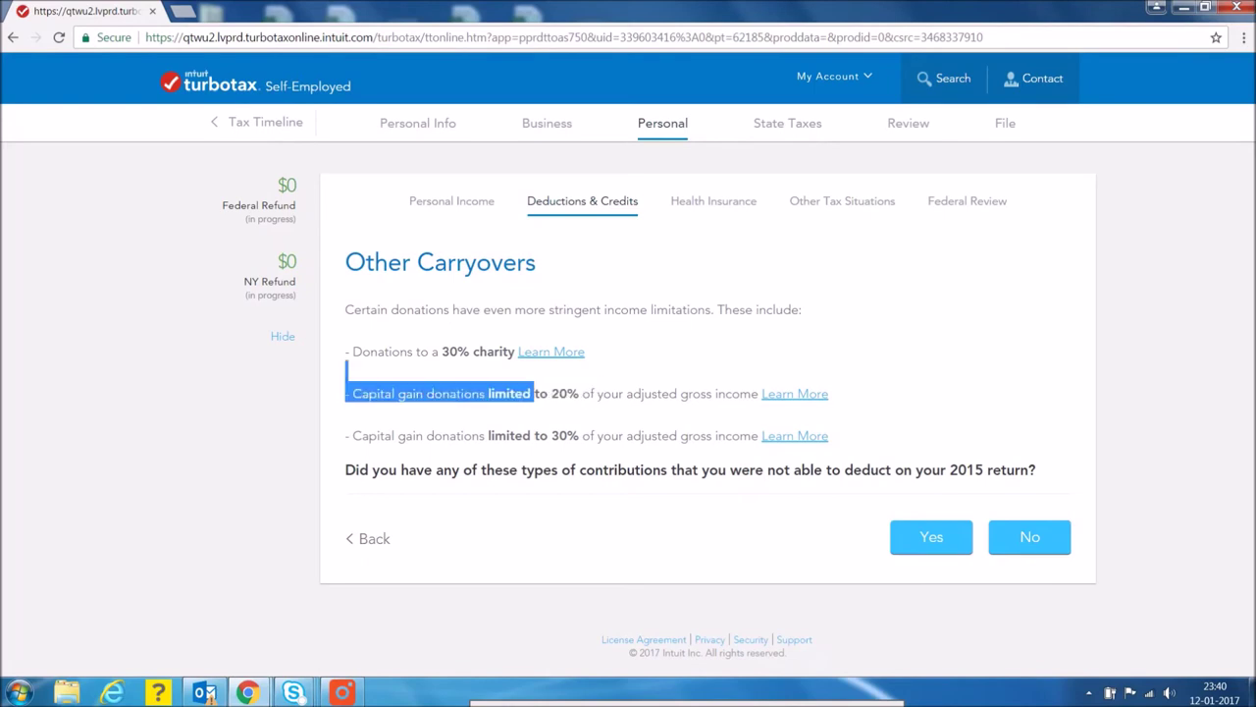
{"action": "left_click_drag", "start_coordinate": [534, 435], "coordinate": [752, 435]}
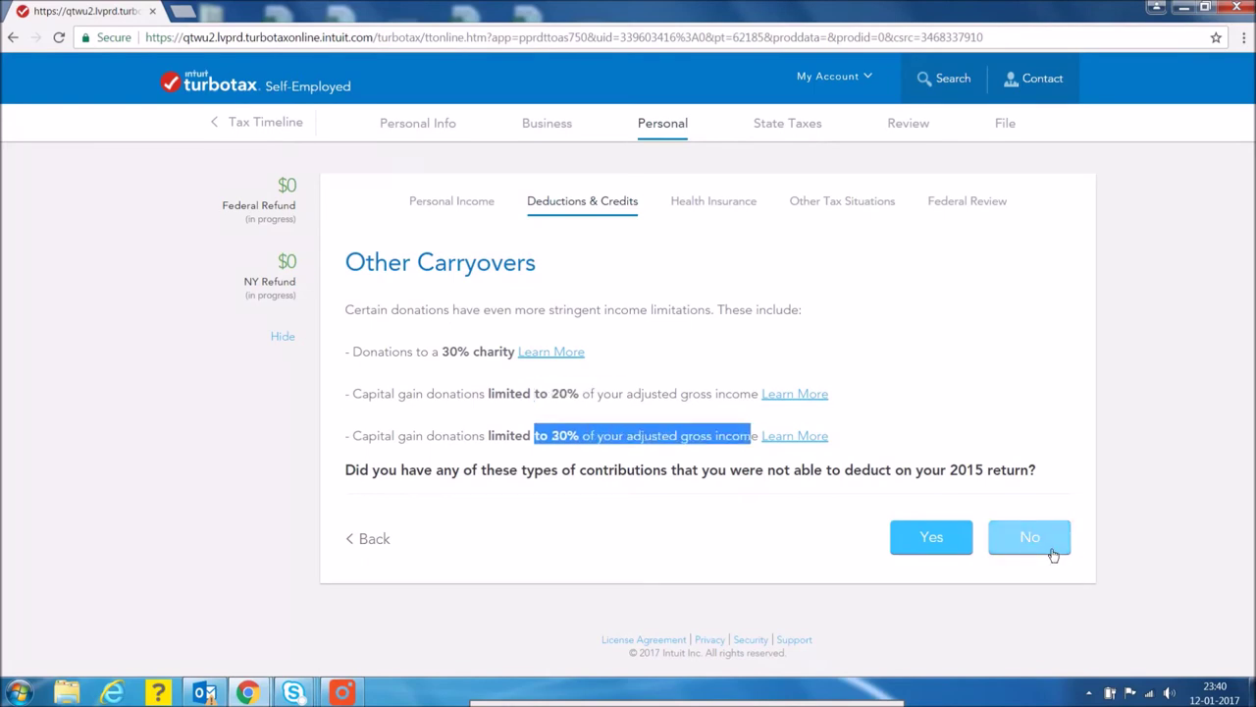
{"action": "left_click", "coordinate": [1030, 537]}
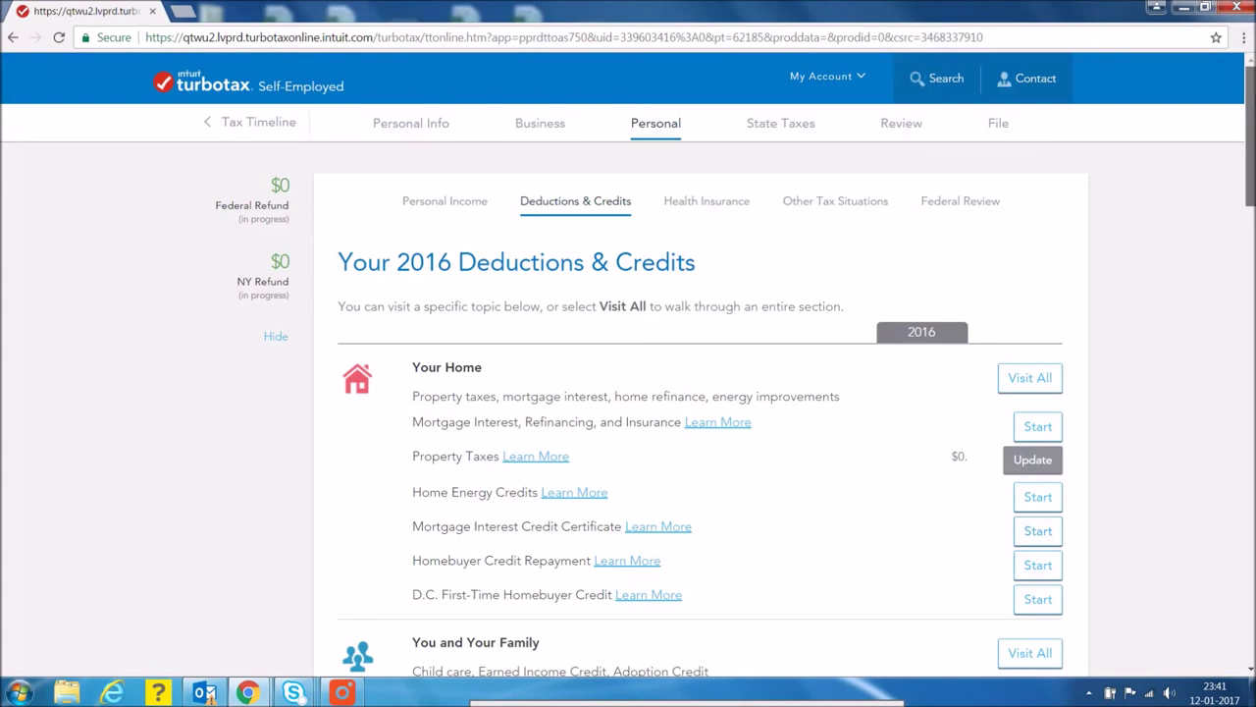
- Check the amounts listed for the 2015 carryover and the 2016 donations in the Charitable Donations section
{"action": "left_click_drag", "start_coordinate": [1250, 128], "coordinate": [1251, 216]}
{"action": "scroll", "coordinate": [1143, 311], "scroll_direction": "down", "scroll_amount": 2}
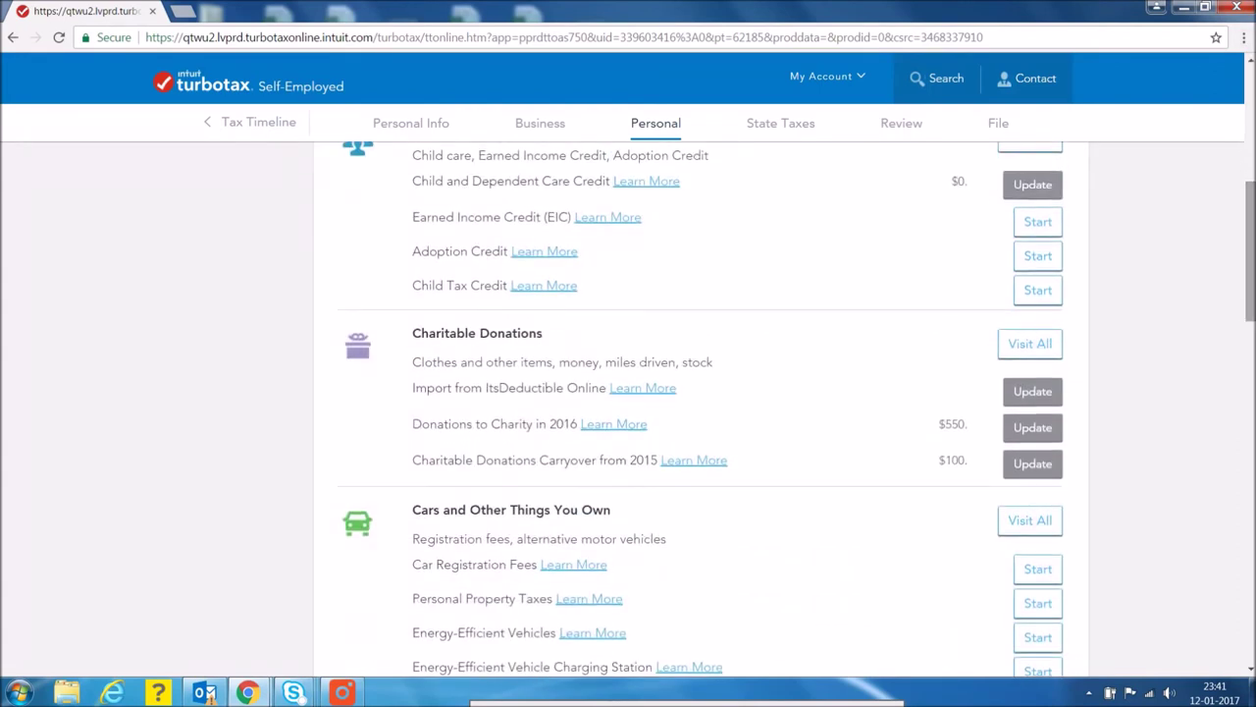
{"action": "left_click_drag", "start_coordinate": [941, 462], "coordinate": [972, 462]}
{"action": "left_click", "coordinate": [949, 463]}
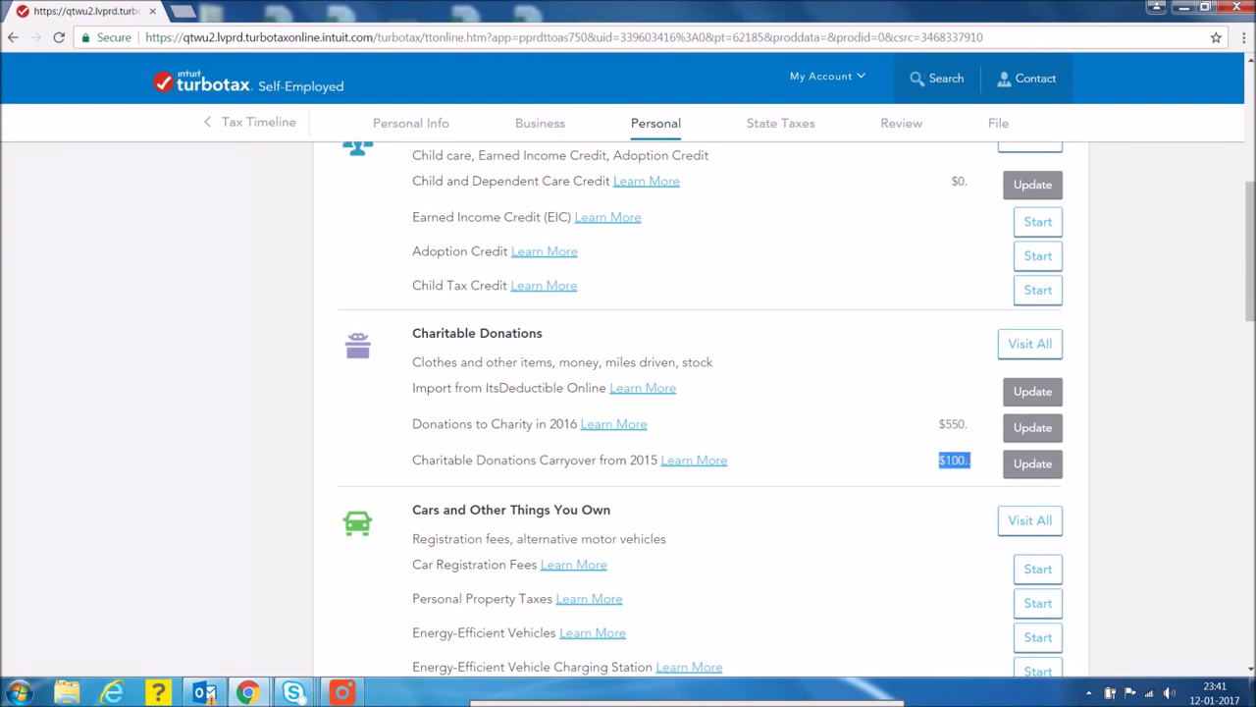
{"action": "left_click", "coordinate": [945, 439]}
{"action": "left_click_drag", "start_coordinate": [939, 424], "coordinate": [976, 432]}
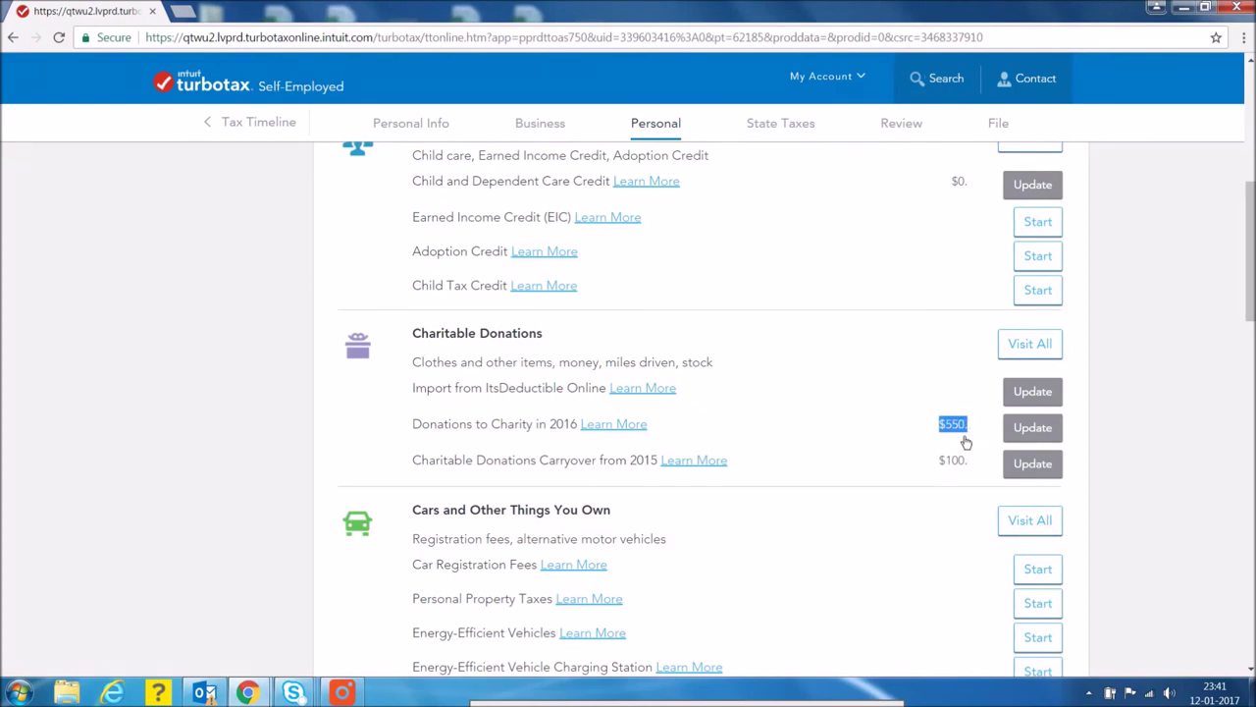